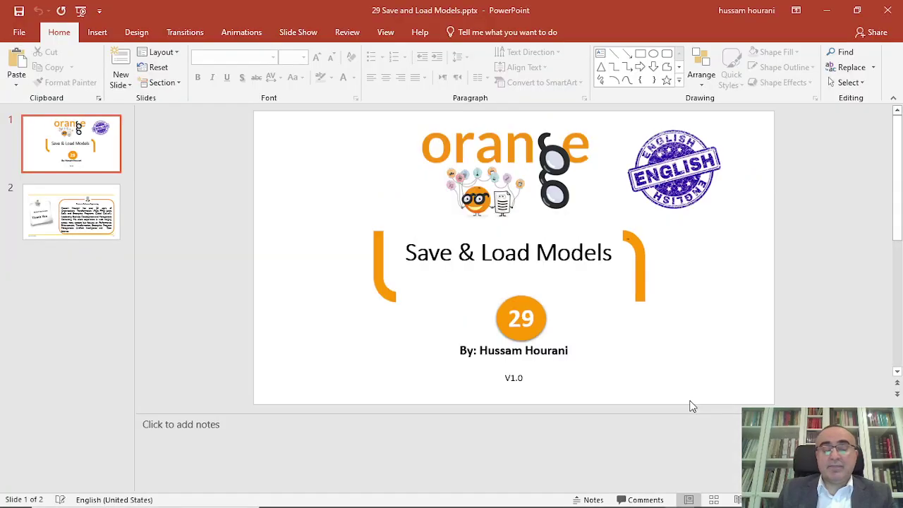
- Switch from PowerPoint to the Untitled Orange workflow window
mouse_move(529, 495)
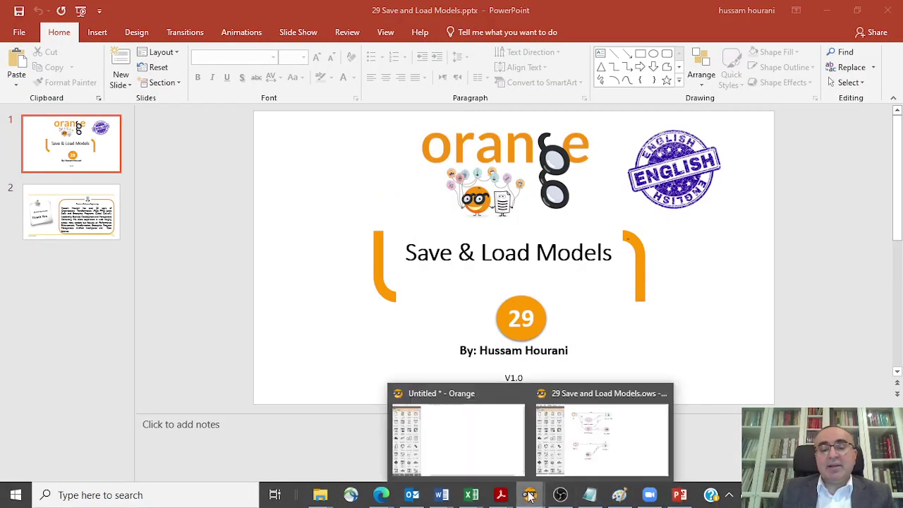
left_click(496, 460)
- Add a File widget loading iris.tab, with the iris column set as target
left_click_drag(20, 90, 258, 137)
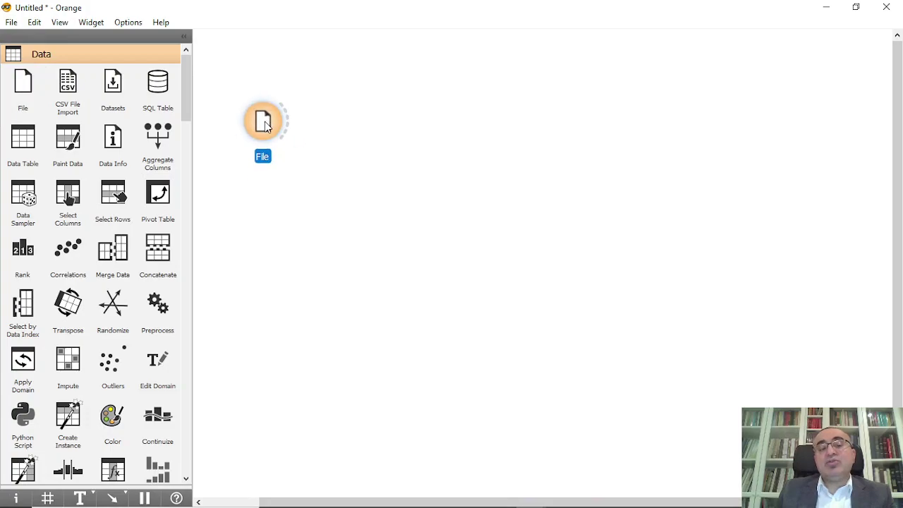
double_click(266, 125)
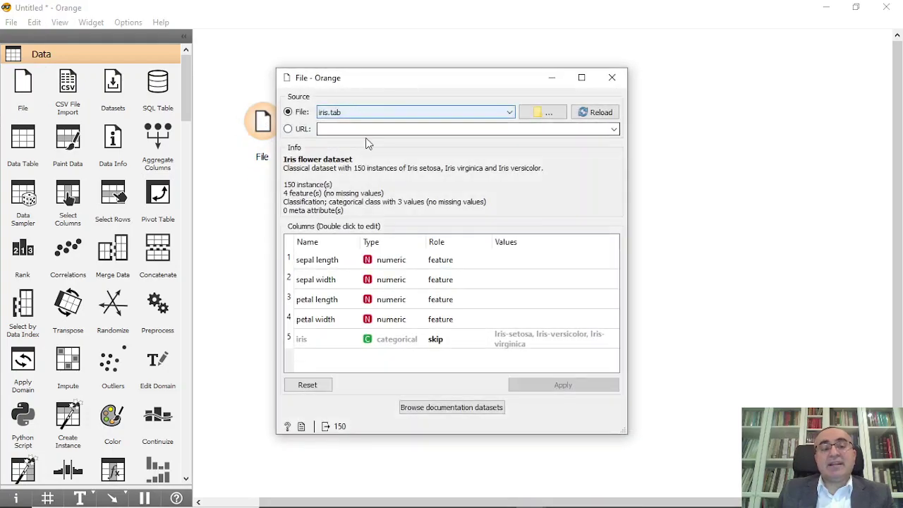
left_click(446, 343)
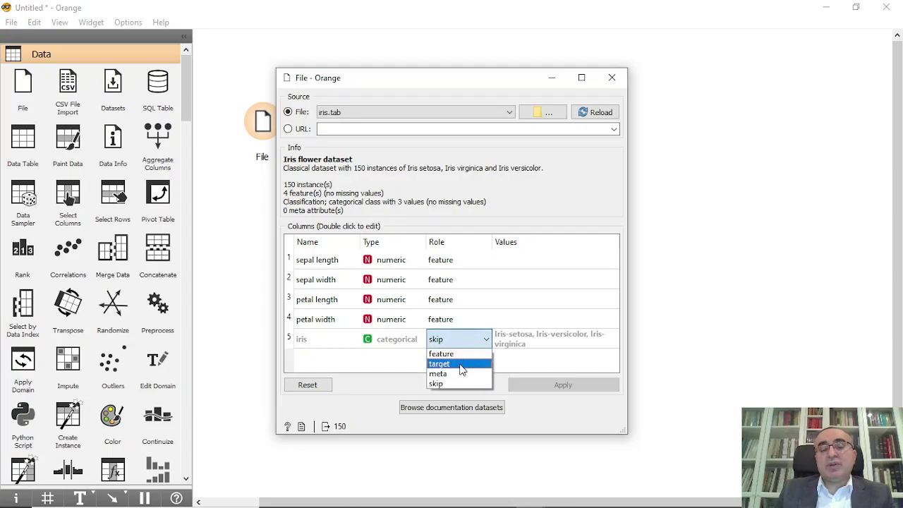
left_click(458, 364)
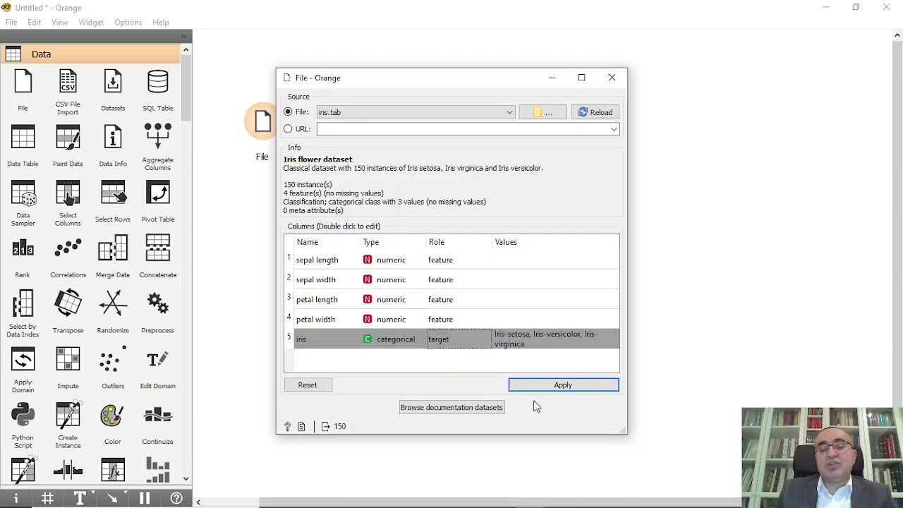
left_click(561, 386)
left_click(621, 79)
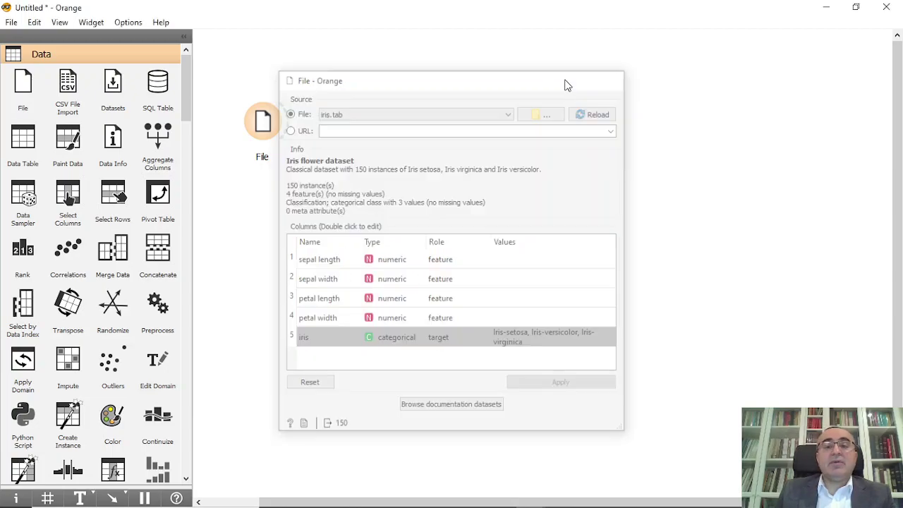
- Add Test and Score fed by File, with a Logistic Regression learner feeding it
left_click_drag(305, 123, 460, 133)
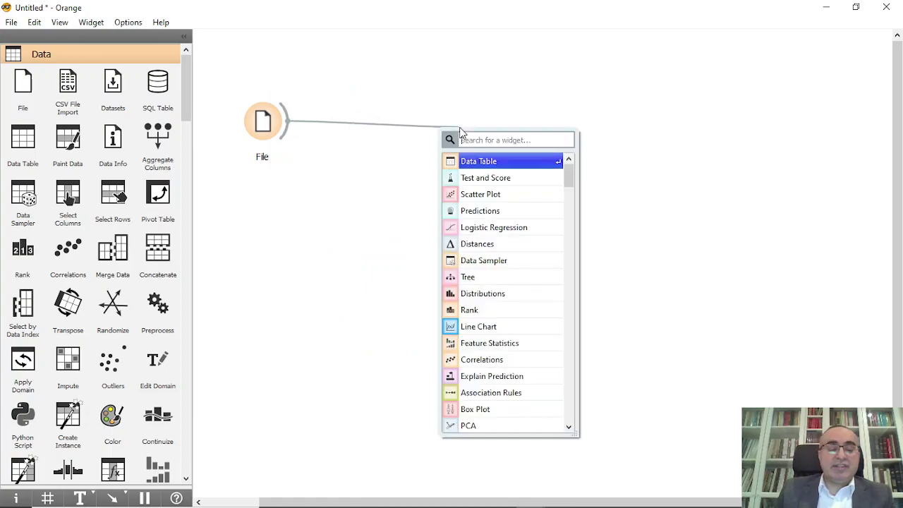
type("test")
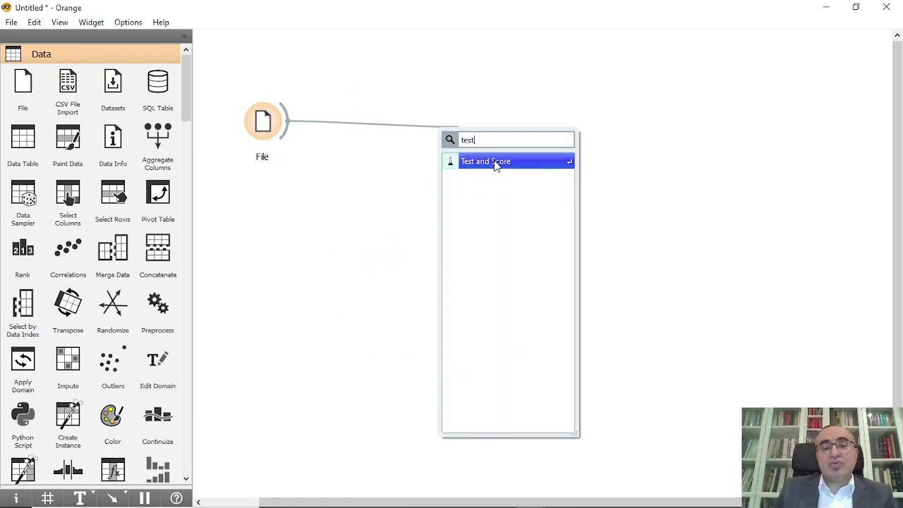
left_click(496, 164)
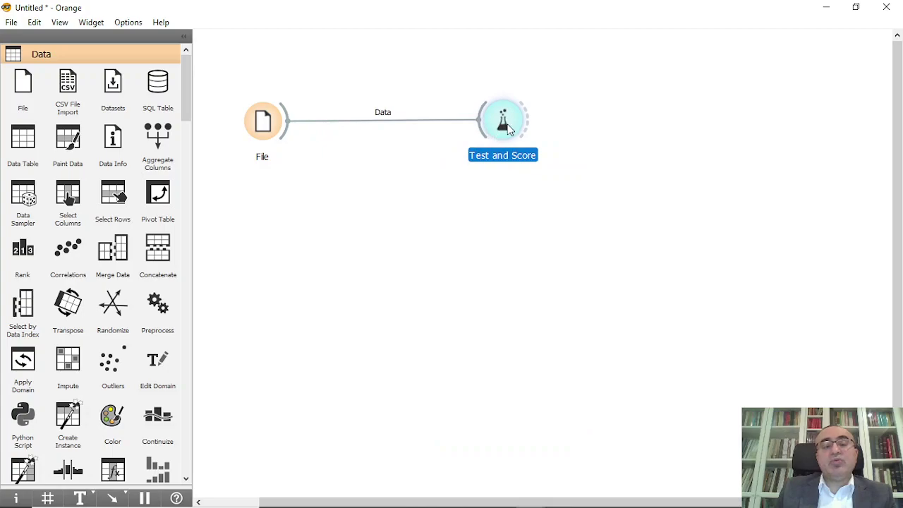
left_click_drag(484, 139, 370, 232)
type("log")
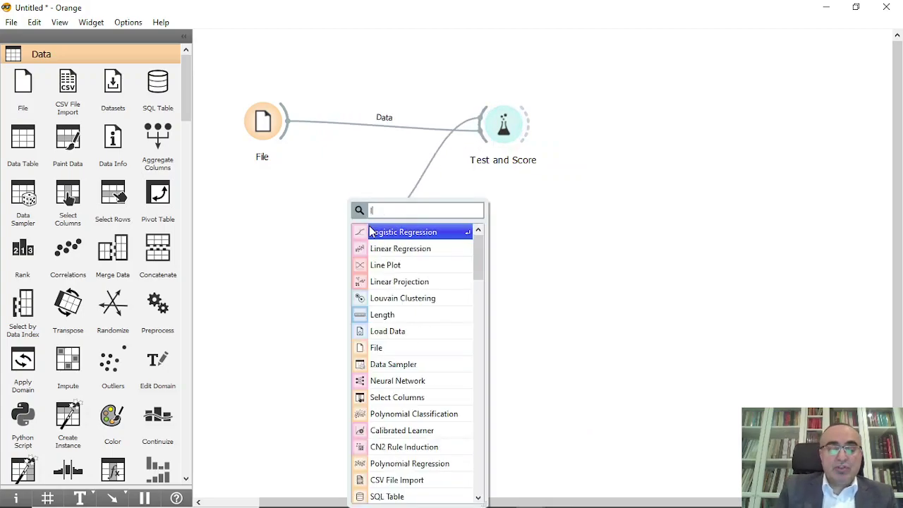
left_click(367, 233)
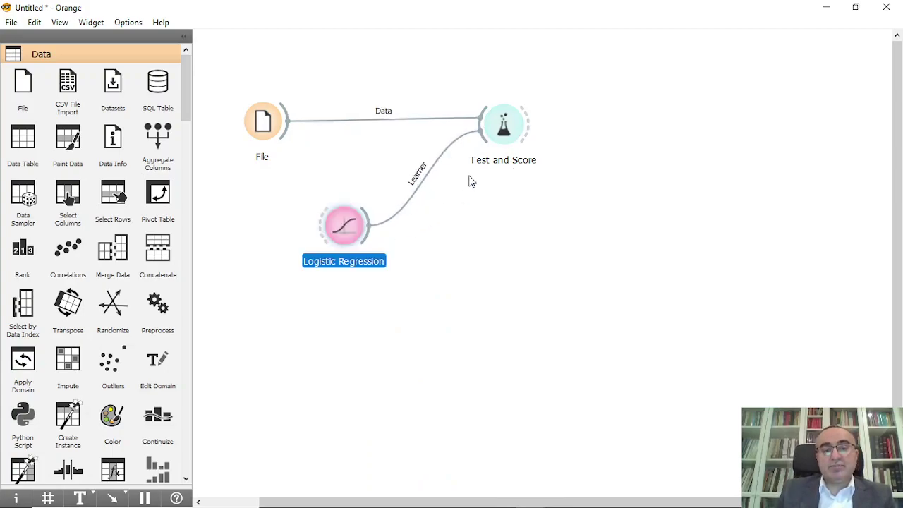
left_click_drag(349, 227, 358, 189)
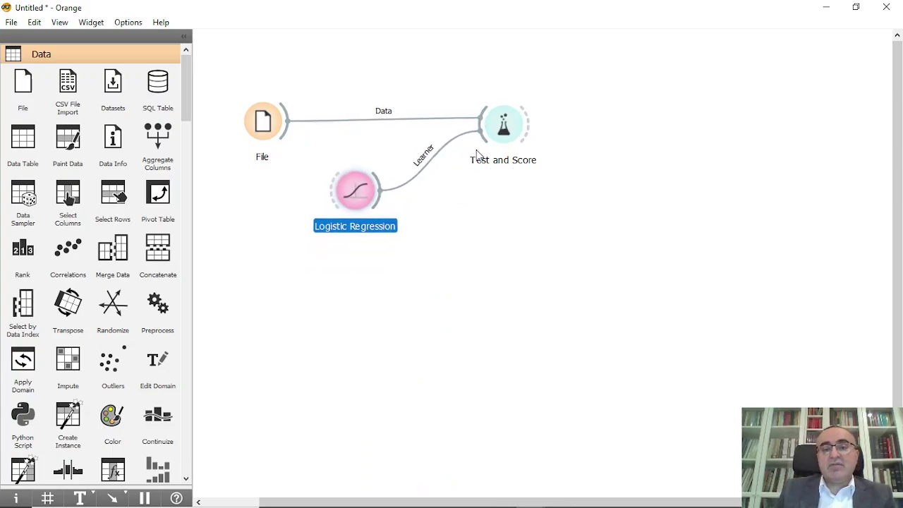
- Add Random Forest as a second learner into Test and Score
left_click_drag(484, 138, 376, 264)
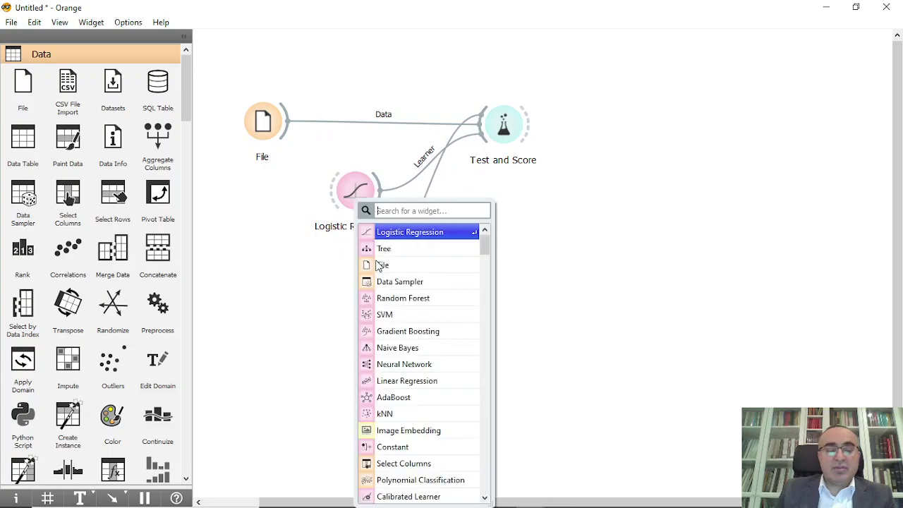
type("ran")
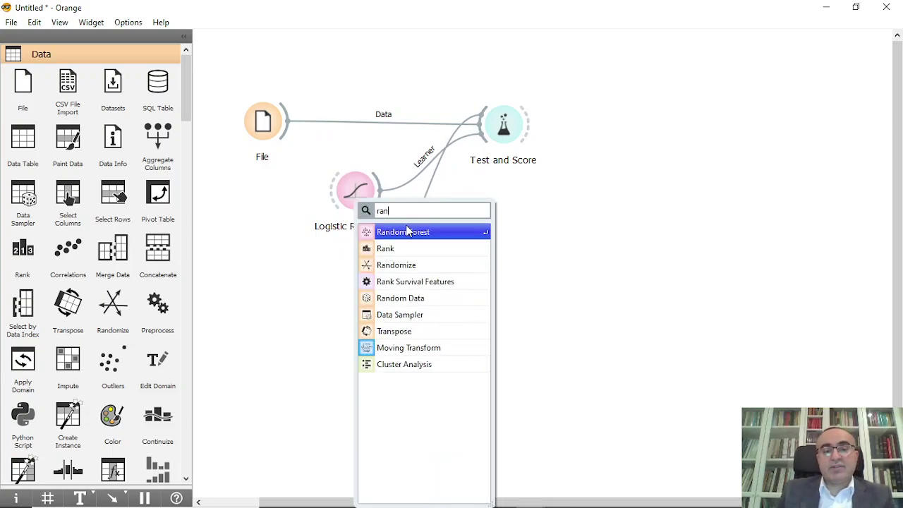
left_click(410, 232)
left_click_drag(500, 149, 508, 160)
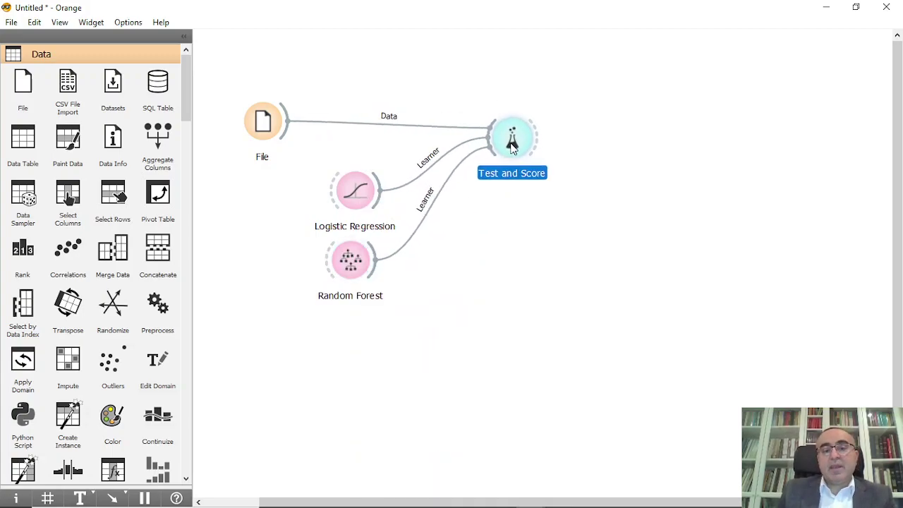
- Feed File's data into both learners and tidy the node layout
left_click_drag(285, 126, 331, 191)
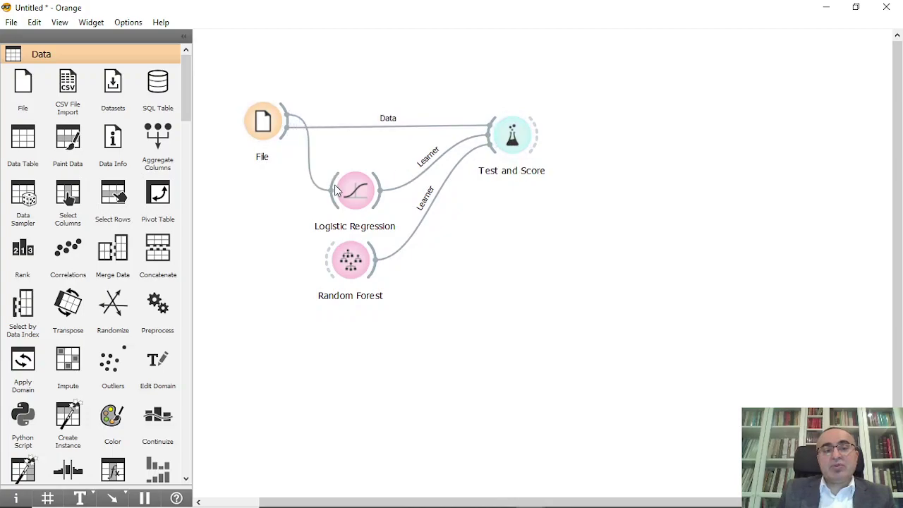
left_click_drag(288, 150, 328, 260)
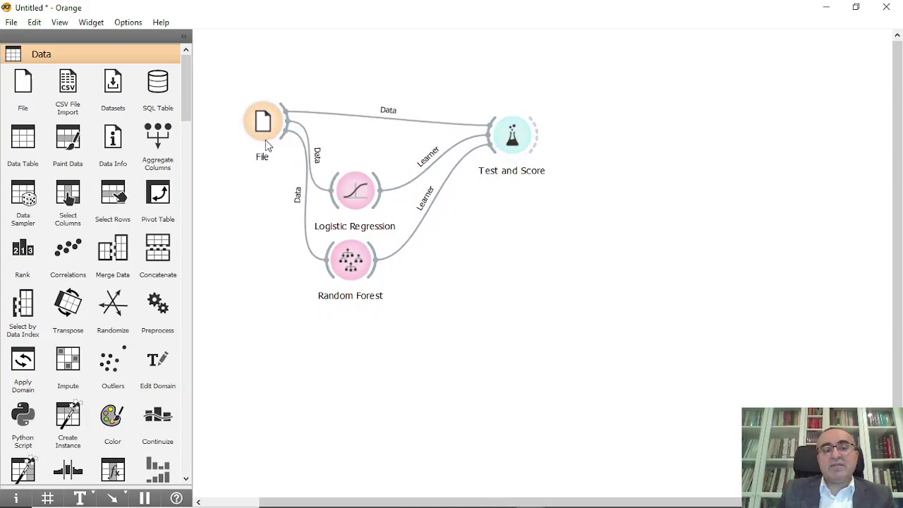
mouse_move(265, 140)
left_mouse_down()
mouse_move(263, 132)
mouse_move(254, 157)
mouse_move(251, 134)
left_mouse_up()
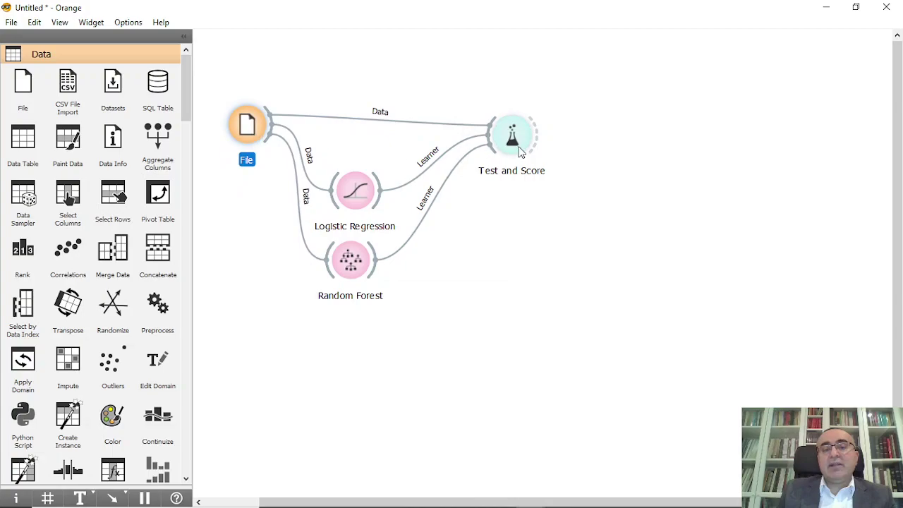
left_click_drag(510, 145, 511, 138)
left_click_drag(356, 191, 379, 192)
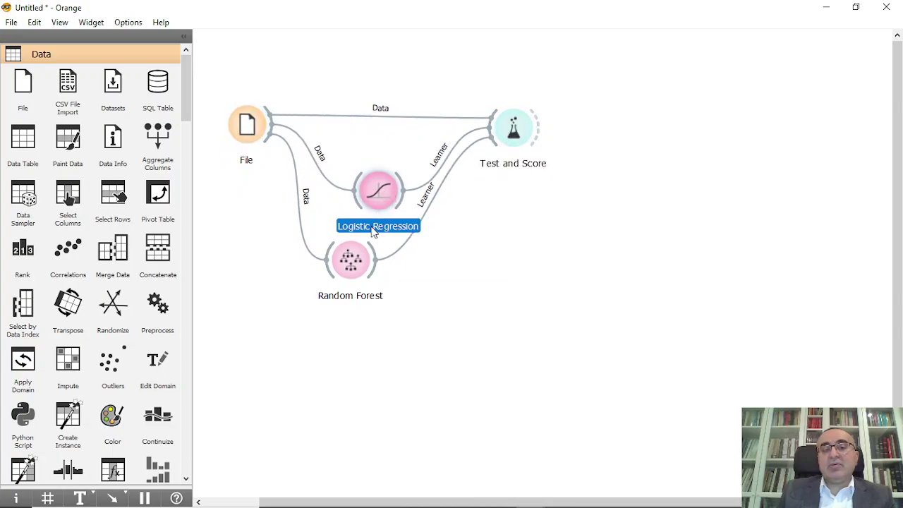
left_click_drag(352, 261, 378, 261)
- Review the Test and Score results comparing Random Forest and Logistic Regression
double_click(517, 127)
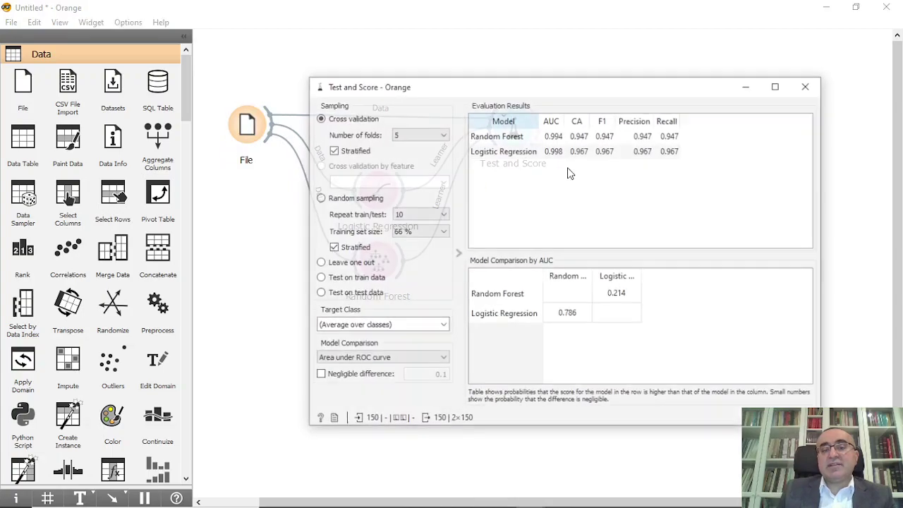
left_click(518, 137)
left_click(524, 153)
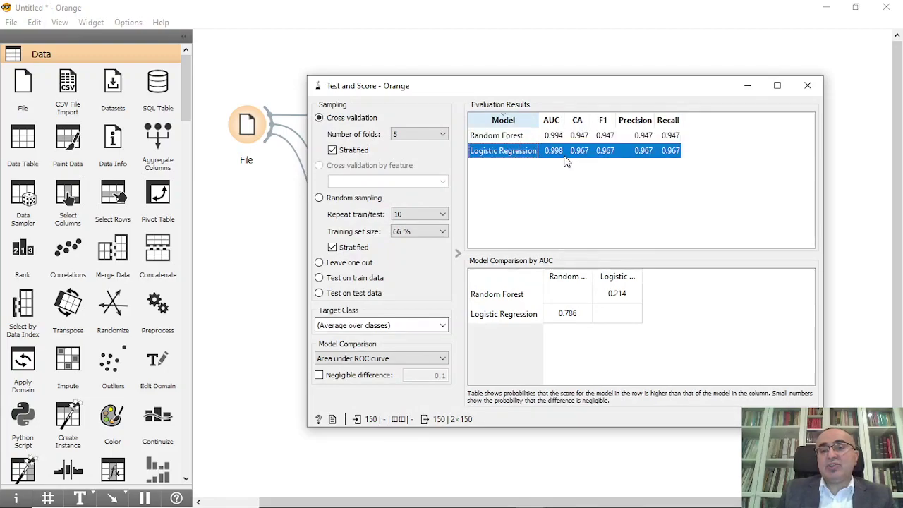
left_click(807, 86)
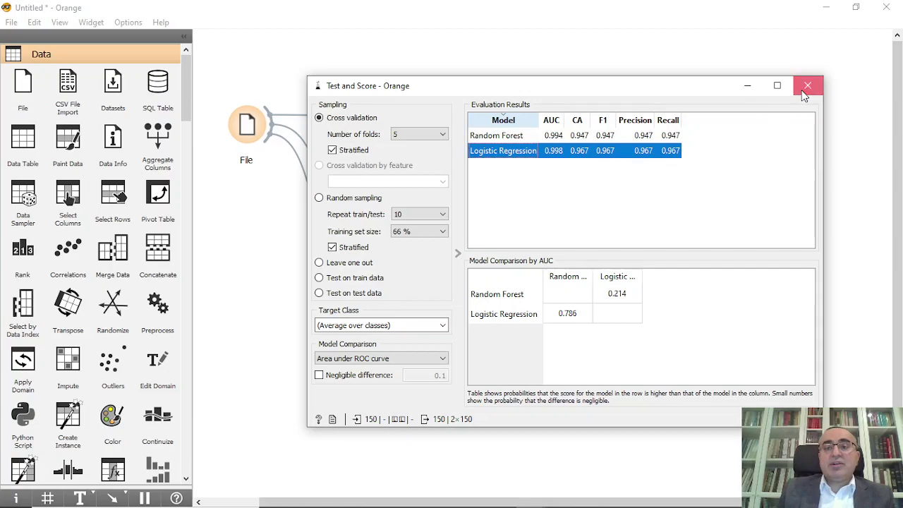
- Add a Confusion Matrix widget fed by Test and Score's evaluation results
left_click_drag(542, 129, 642, 125)
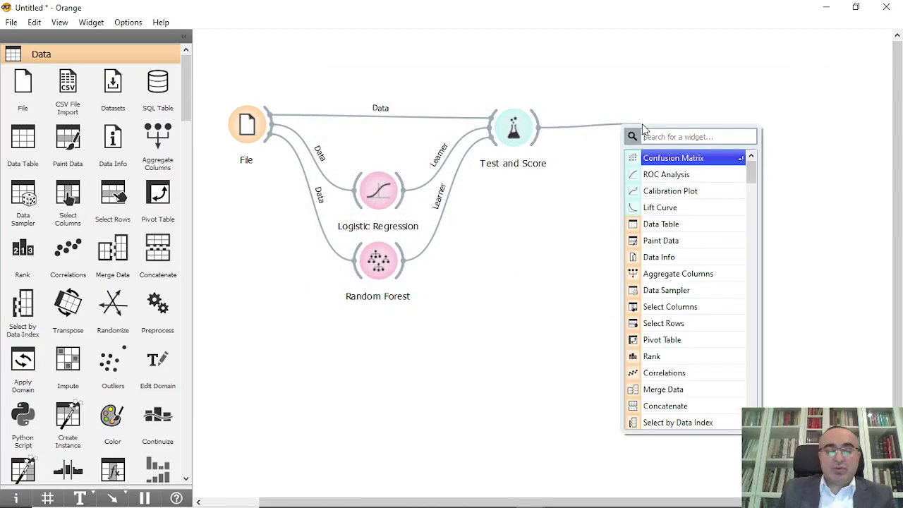
type("con")
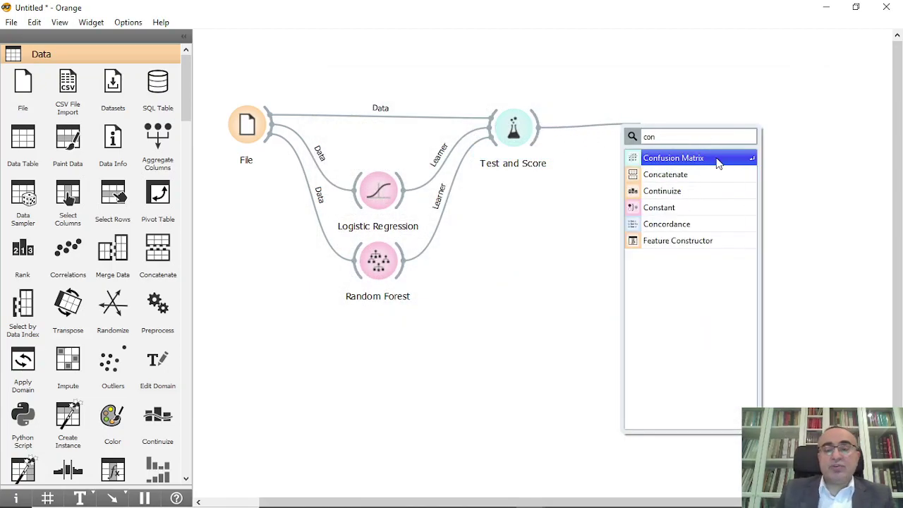
left_click(704, 164)
left_click_drag(666, 131, 670, 134)
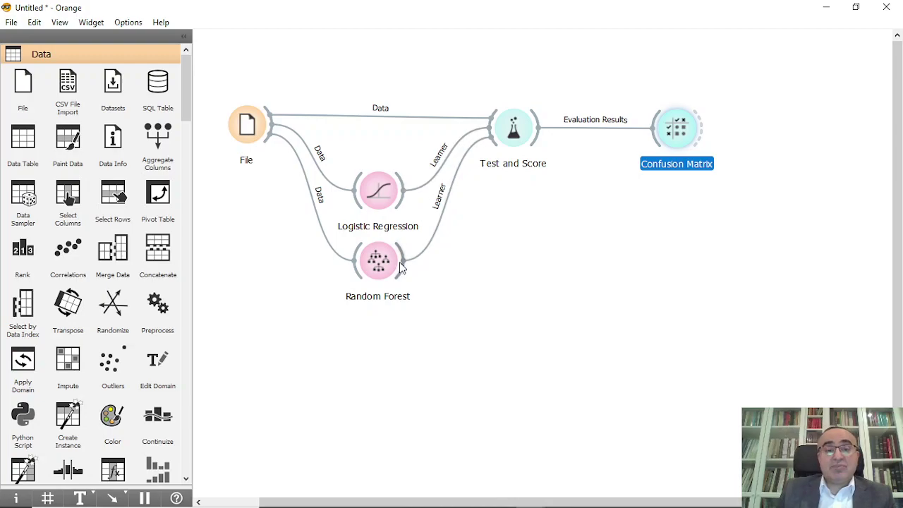
left_click_drag(399, 279, 518, 258)
- Add a Save Model widget fed by Random Forest and open its settings
type("sav")
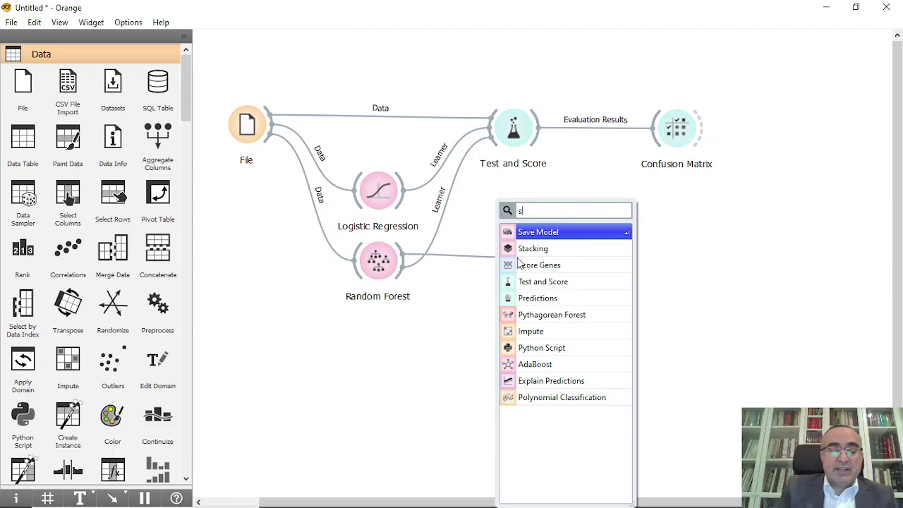
left_click(549, 234)
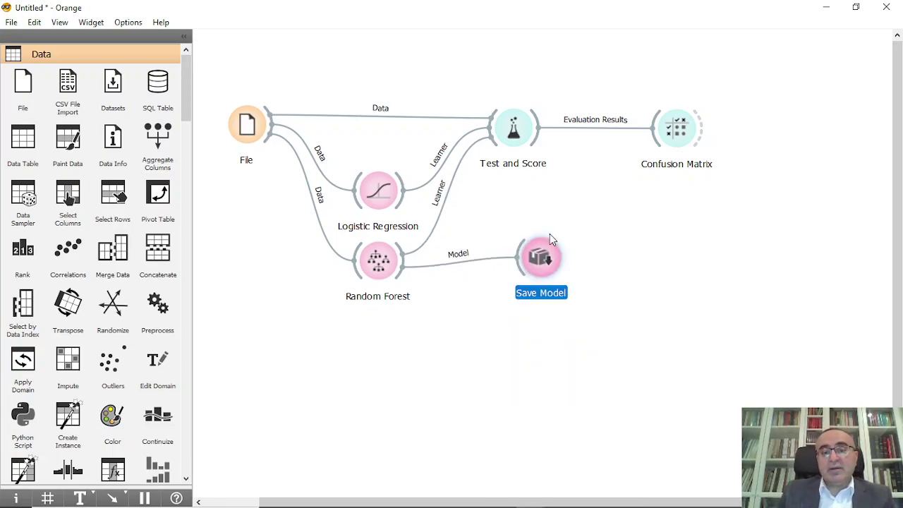
mouse_move(544, 262)
left_mouse_down()
mouse_move(554, 271)
mouse_move(546, 275)
left_mouse_up()
double_click(546, 275)
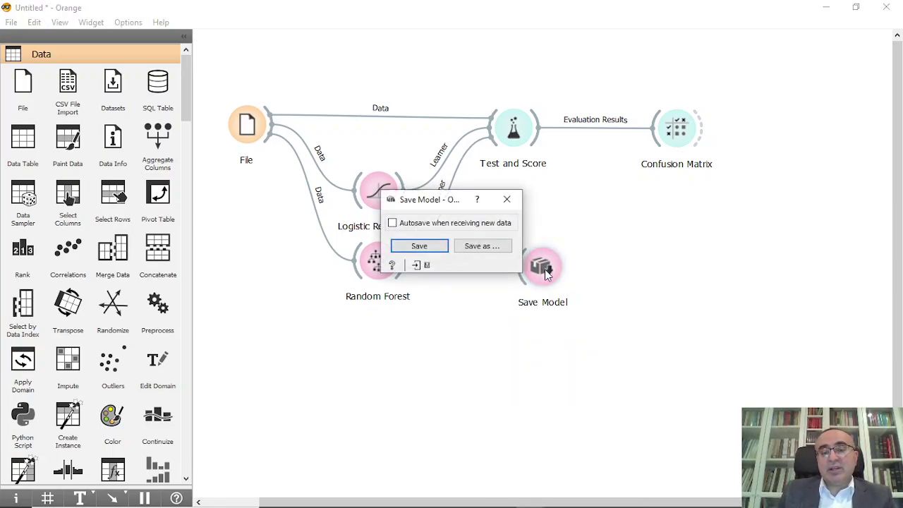
- Save the model as pickled file SavedModel_Log_2.pkcls
left_click(476, 249)
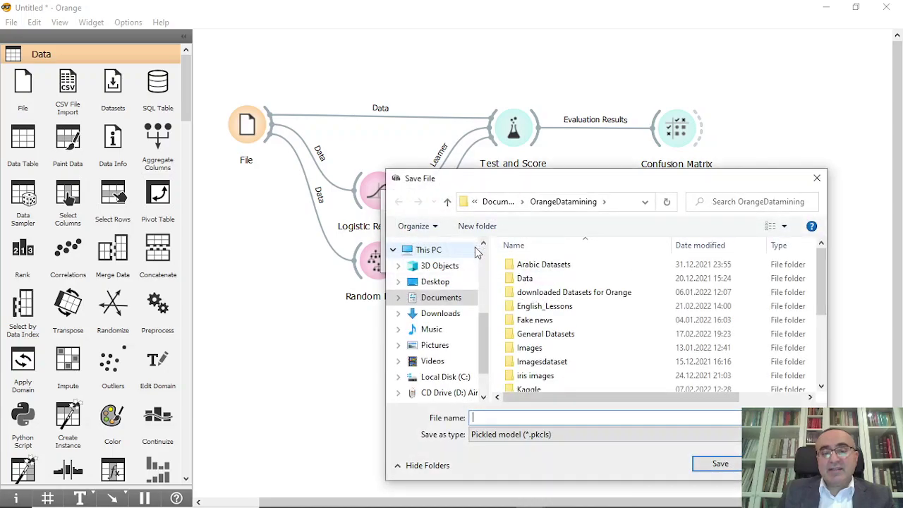
left_click(554, 434)
left_click(554, 452)
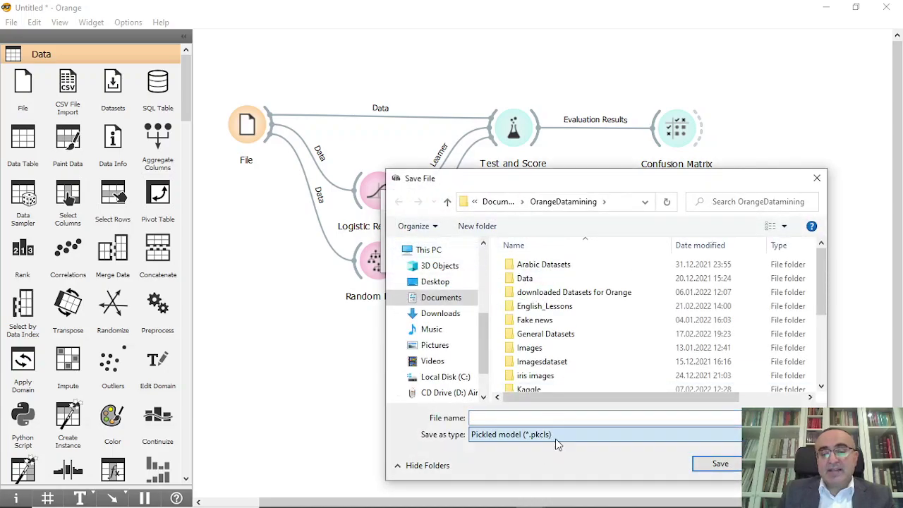
left_click(510, 417)
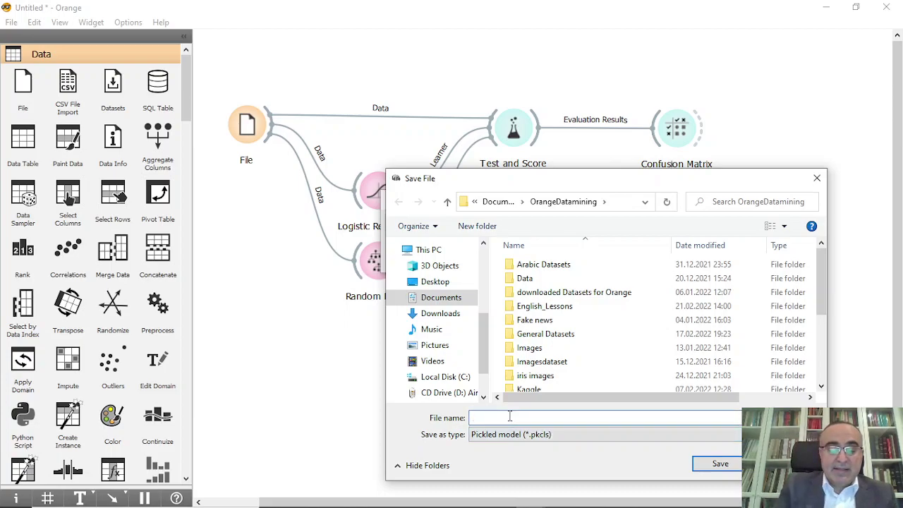
type("SavedModel_Log.pkcls")
left_click(512, 417)
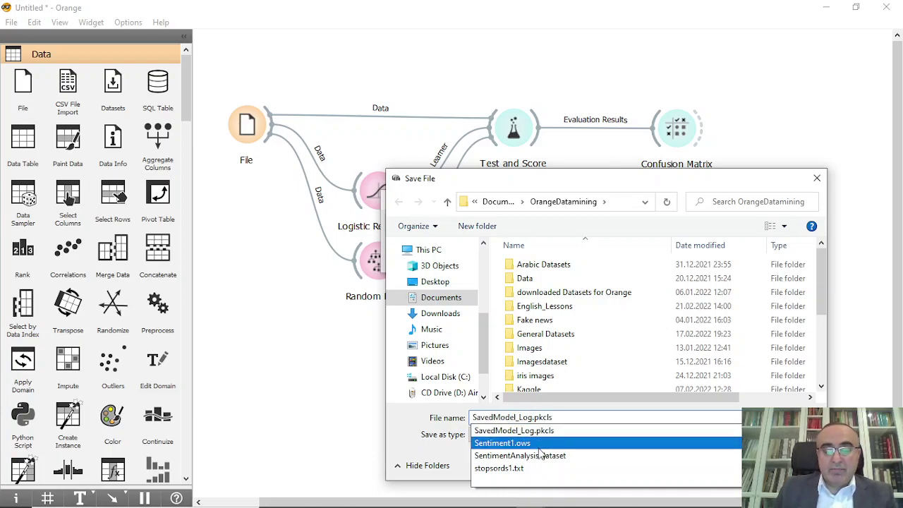
type("_2")
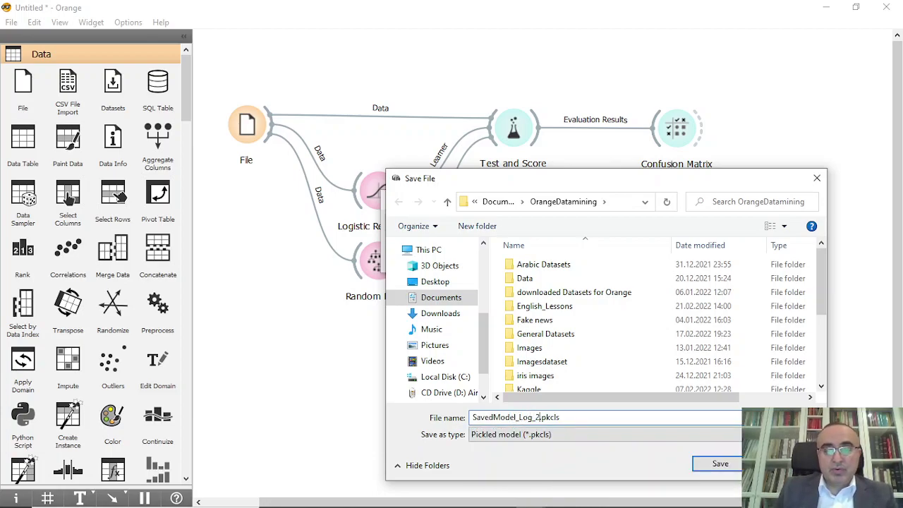
left_click_drag(561, 417, 451, 422)
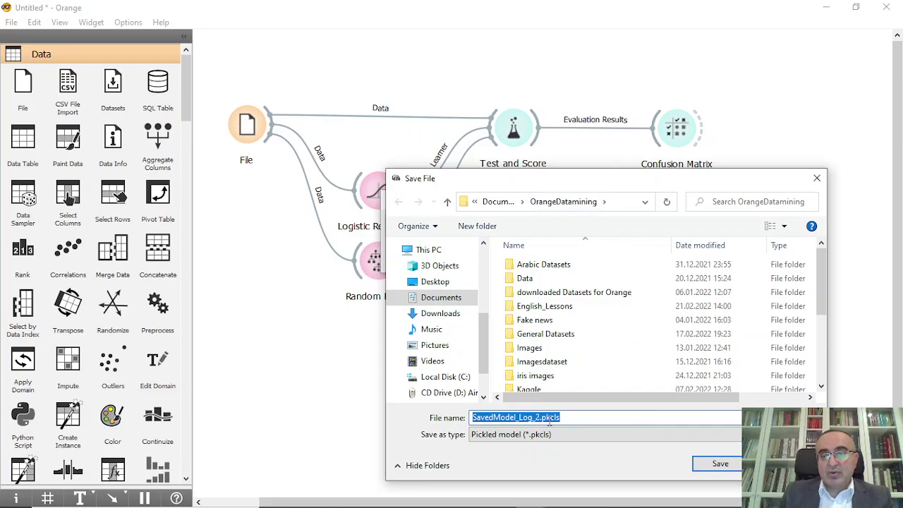
left_click(707, 460)
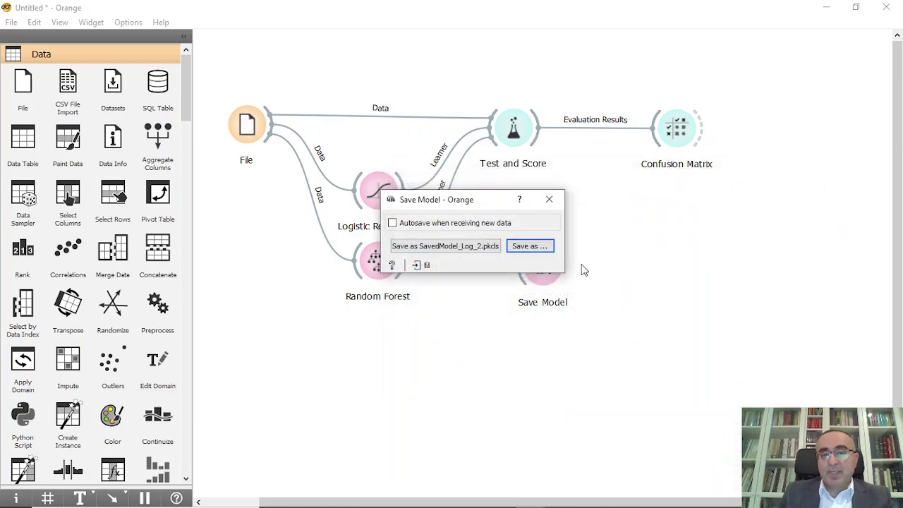
- Close Save Model and add a Predictions widget below the Random Forest branch
left_click(549, 201)
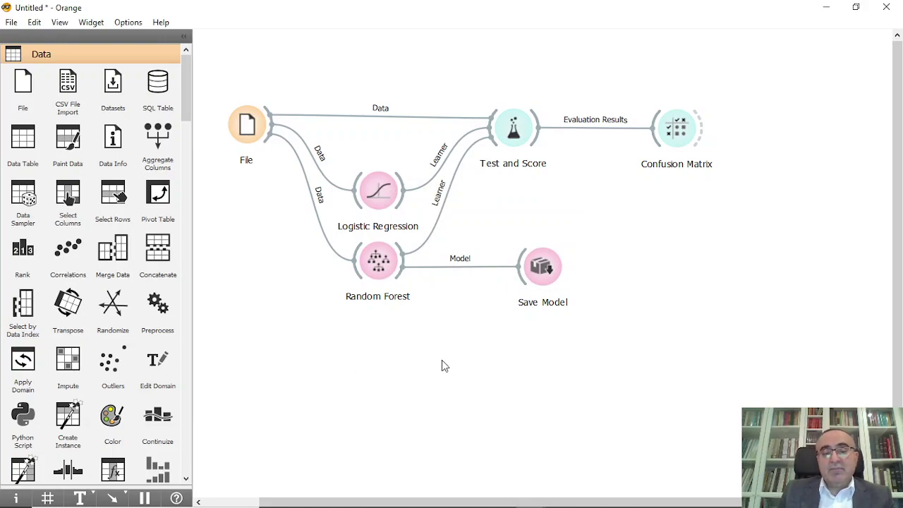
right_click(463, 364)
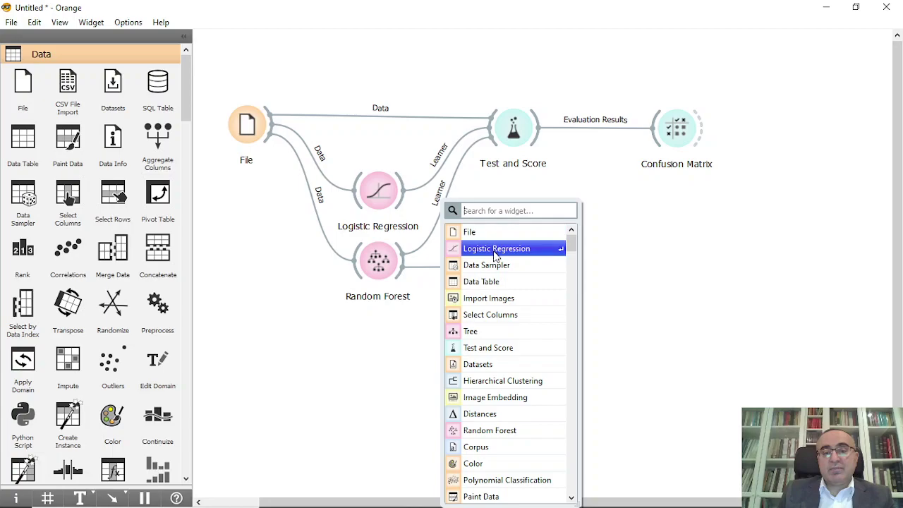
type("pre")
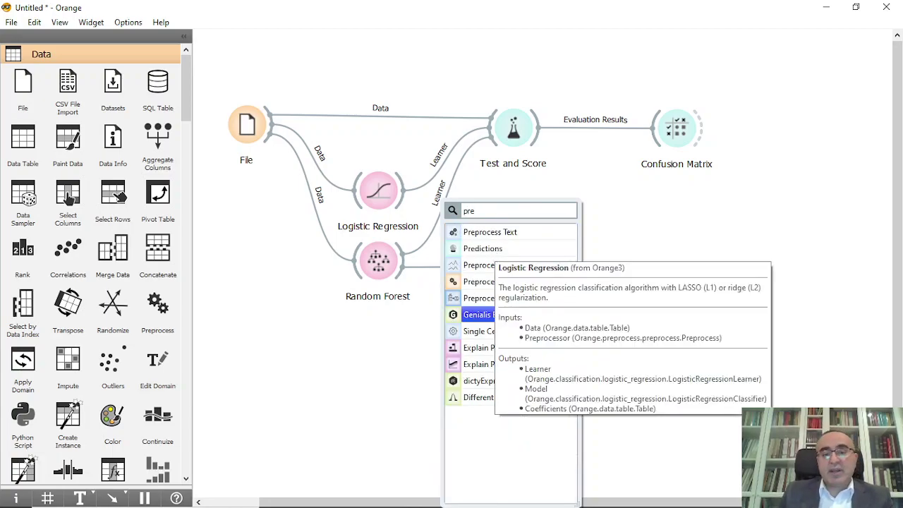
left_click(472, 250)
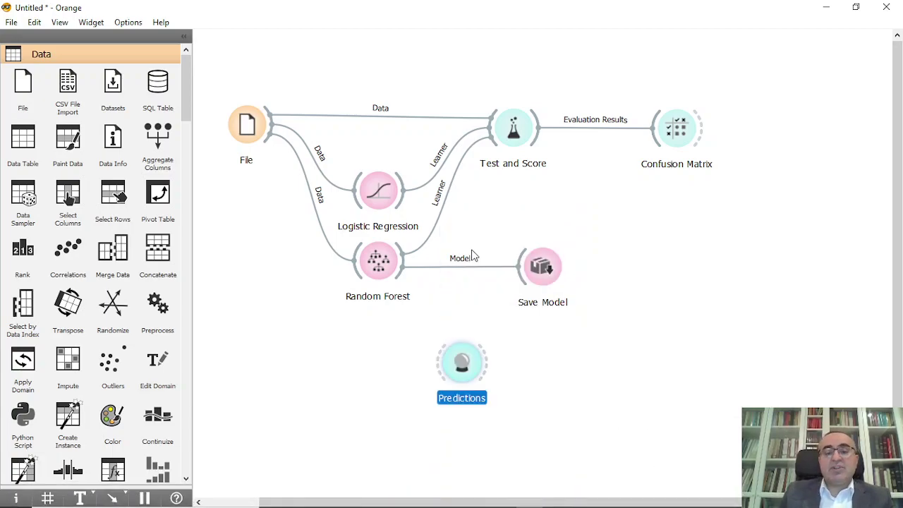
left_click_drag(480, 376, 291, 372)
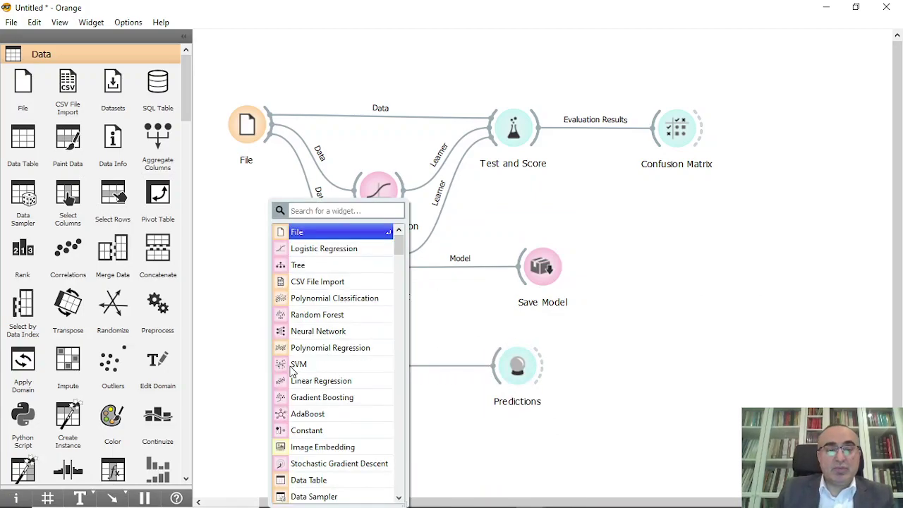
- Add a File (1) widget feeding Predictions and load IRIS_predict.TAB from OrangeDatamining
type("fil")
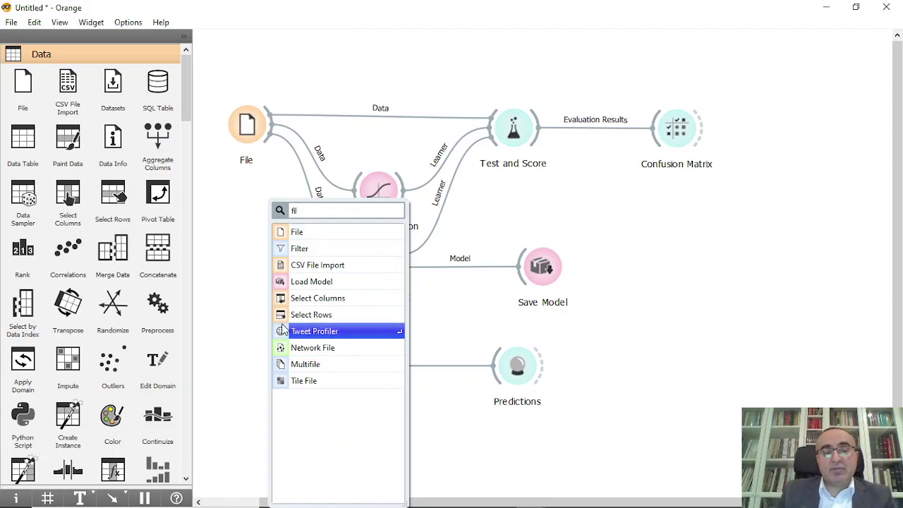
left_click(290, 233)
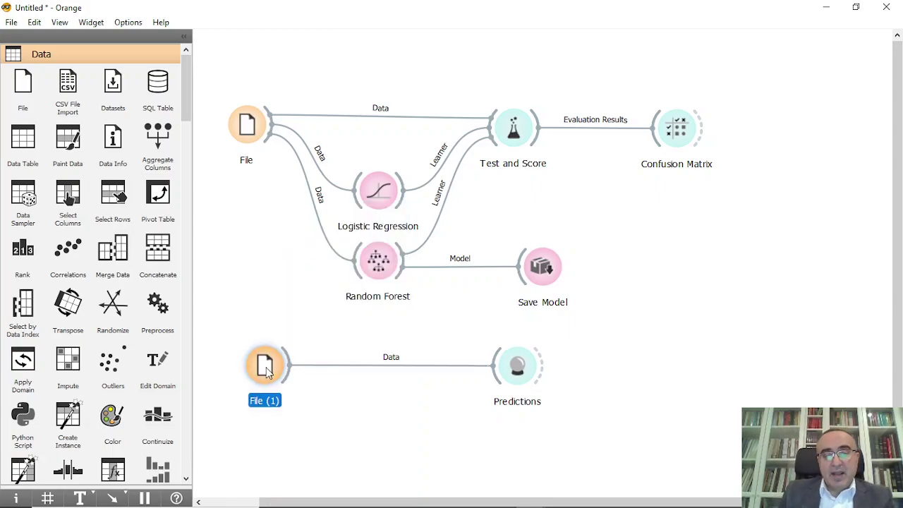
double_click(281, 368)
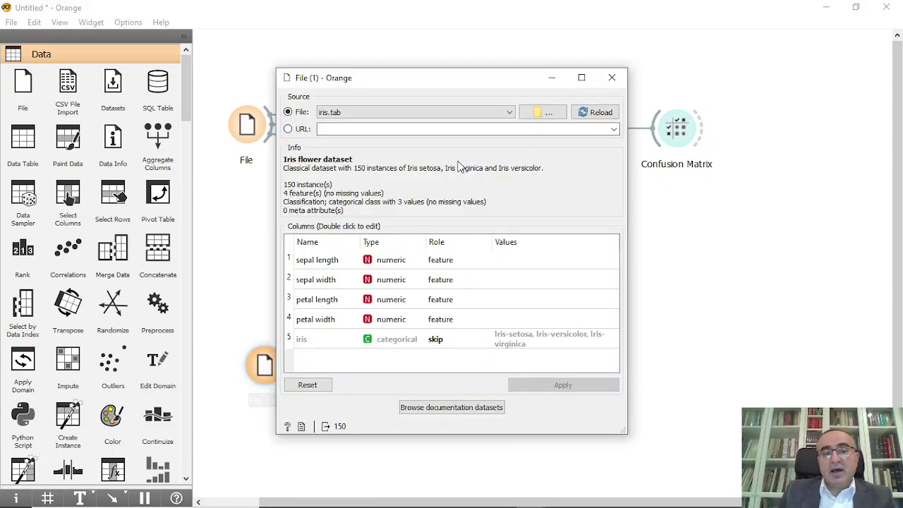
left_click(511, 113)
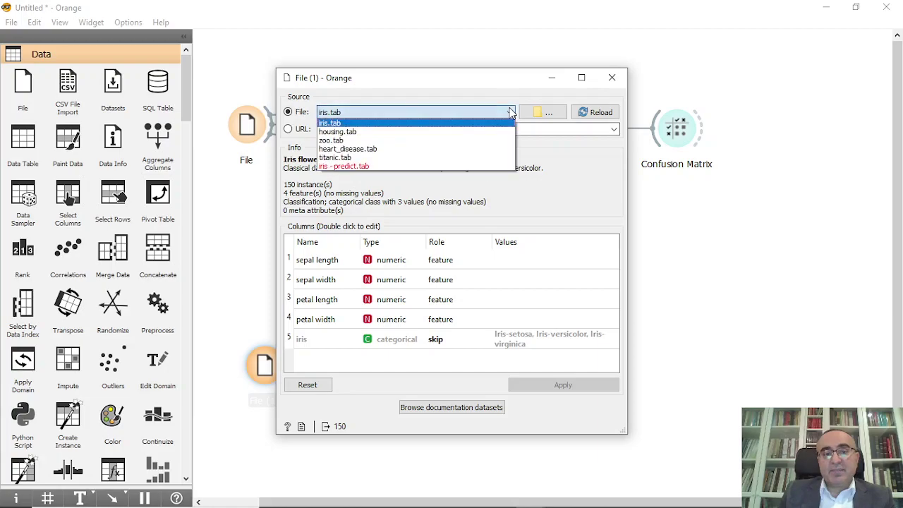
left_click(534, 116)
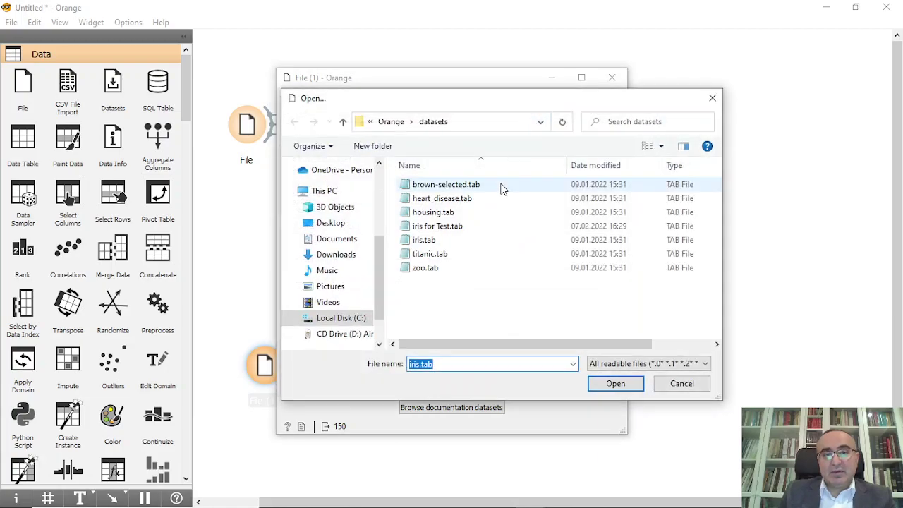
scroll(356, 268, "up", 3)
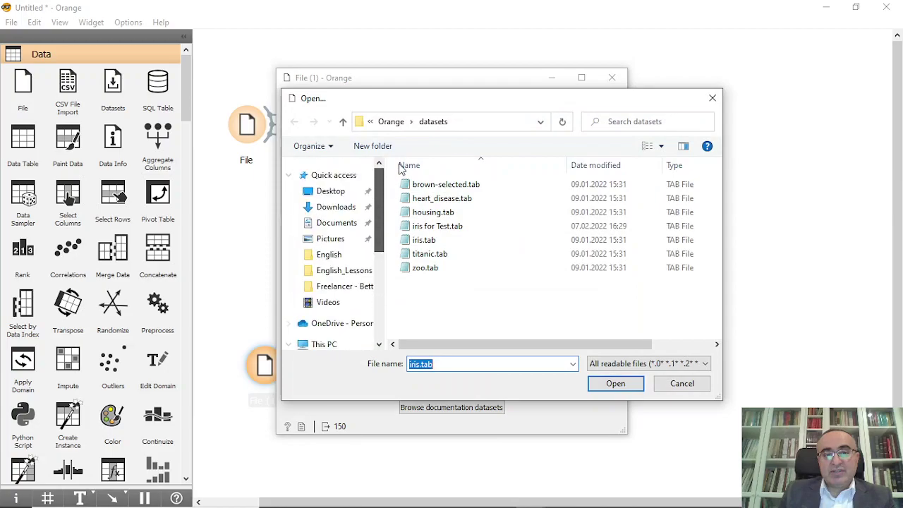
left_click(350, 273)
left_click(403, 123)
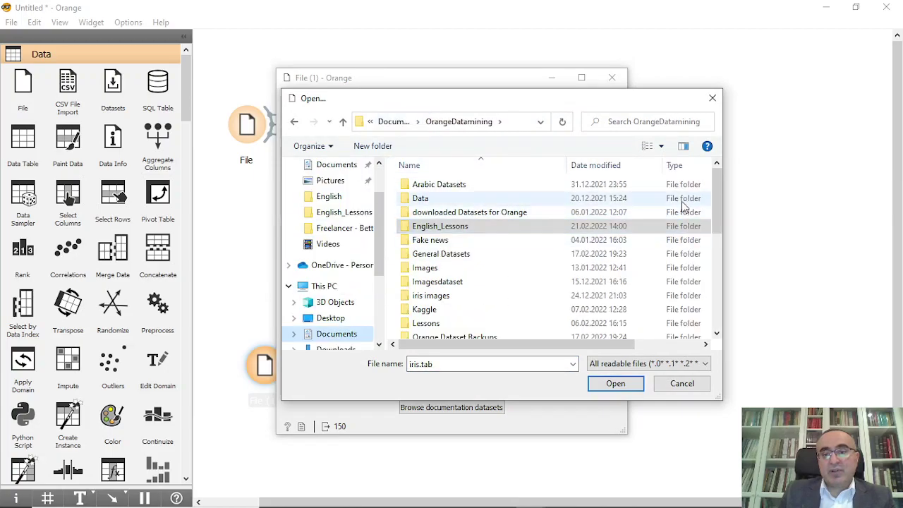
left_click_drag(714, 188, 710, 270)
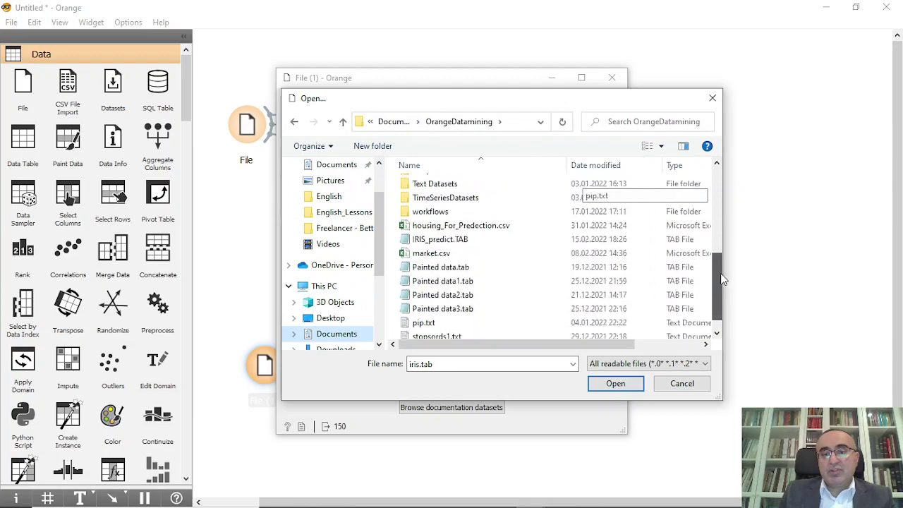
left_click(446, 239)
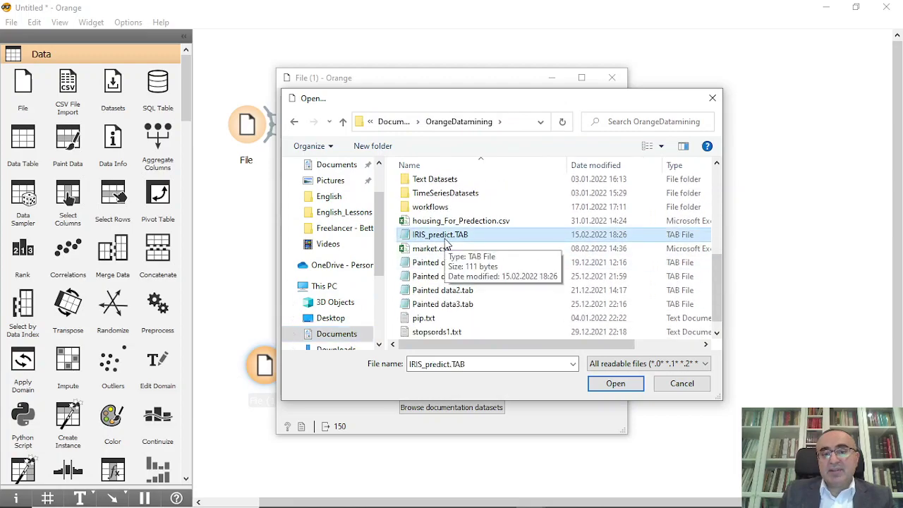
double_click(453, 243)
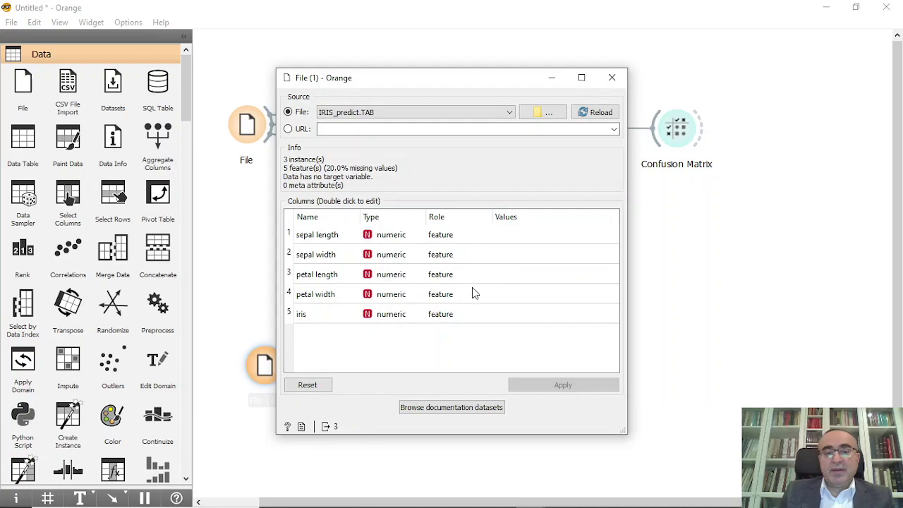
- Set the iris column as target in File (1) and apply
double_click(450, 318)
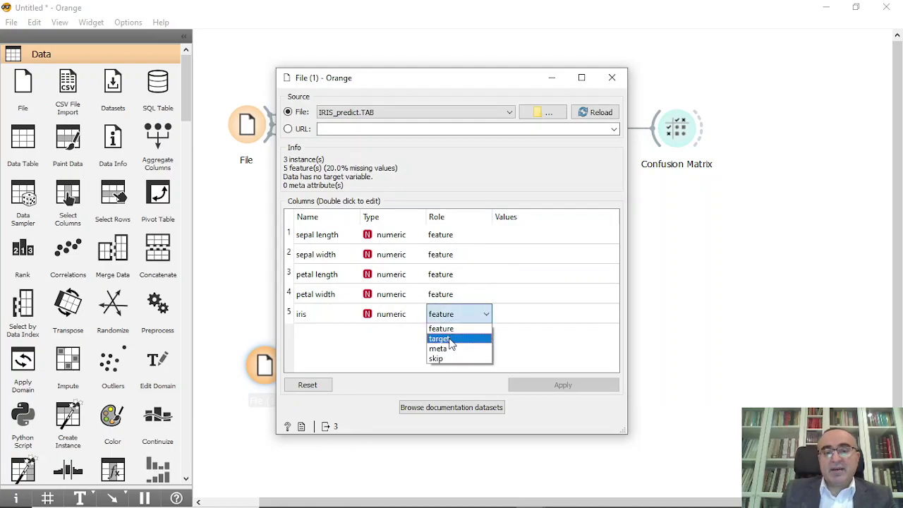
left_click(455, 336)
left_click(578, 383)
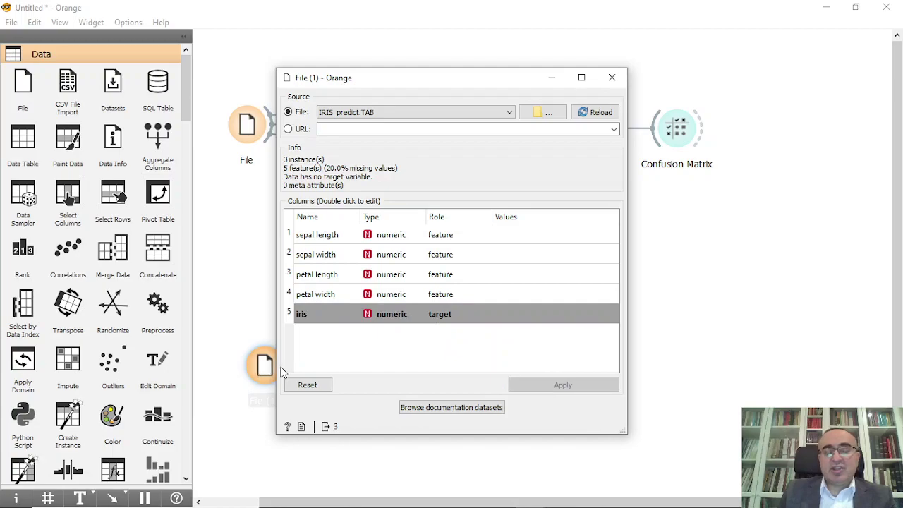
left_click(612, 77)
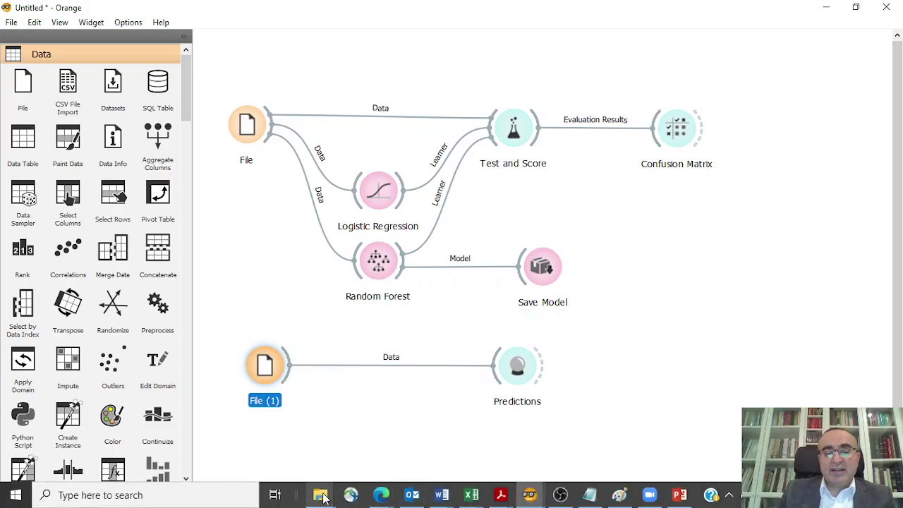
- In File Explorer, open Documents > OrangeDatamining and scroll to its data and model files
mouse_move(322, 497)
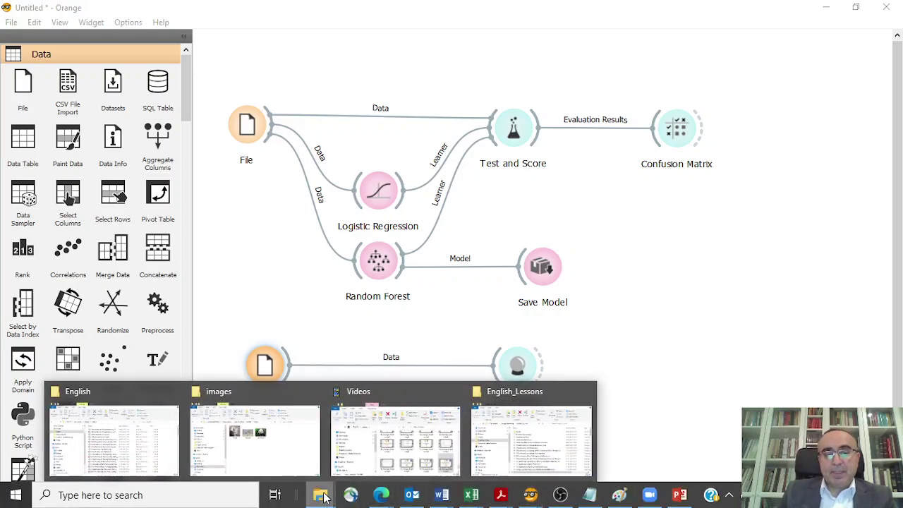
left_click(142, 445)
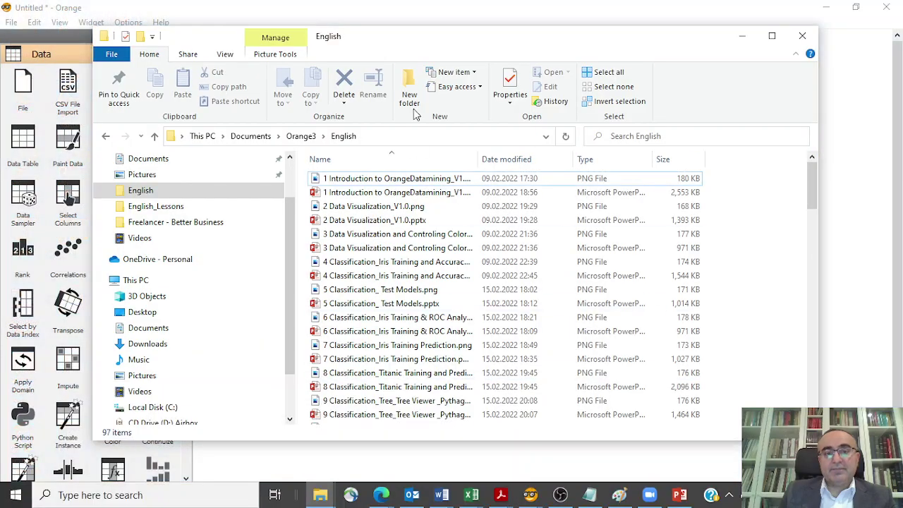
left_click(299, 136)
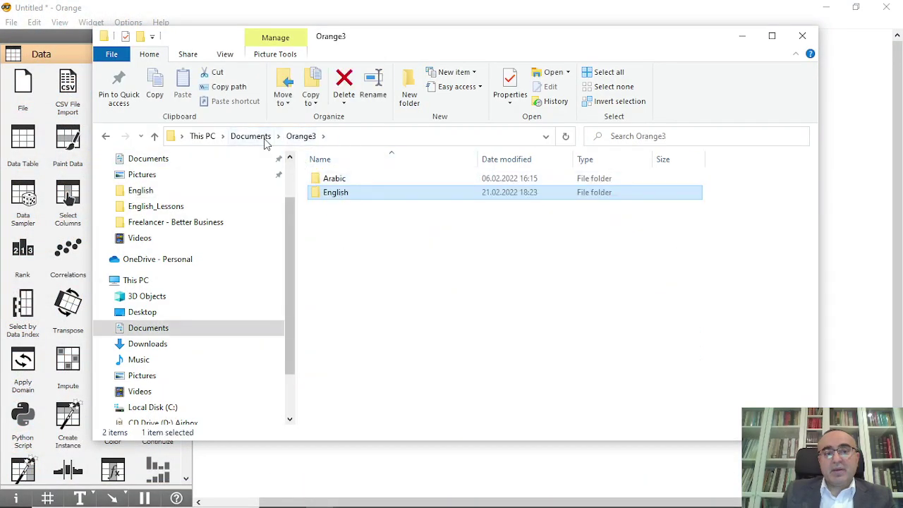
left_click(266, 141)
double_click(392, 359)
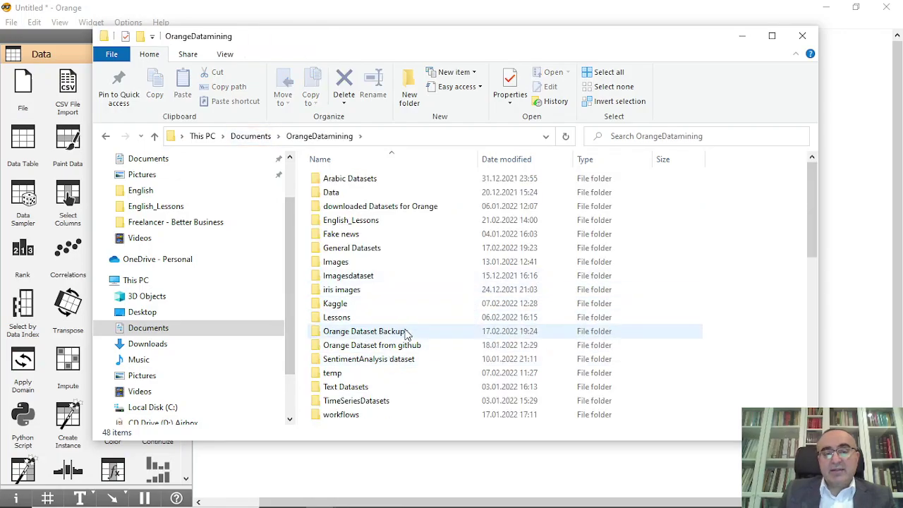
scroll(449, 318, "down", 7)
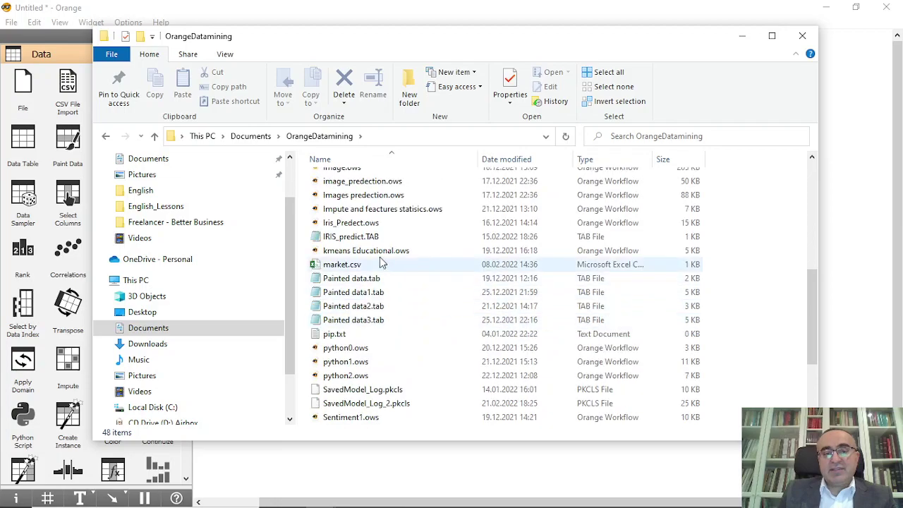
- Inspect IRIS_predict.TAB's three unknown-class iris rows in Notepad, then close it
double_click(356, 237)
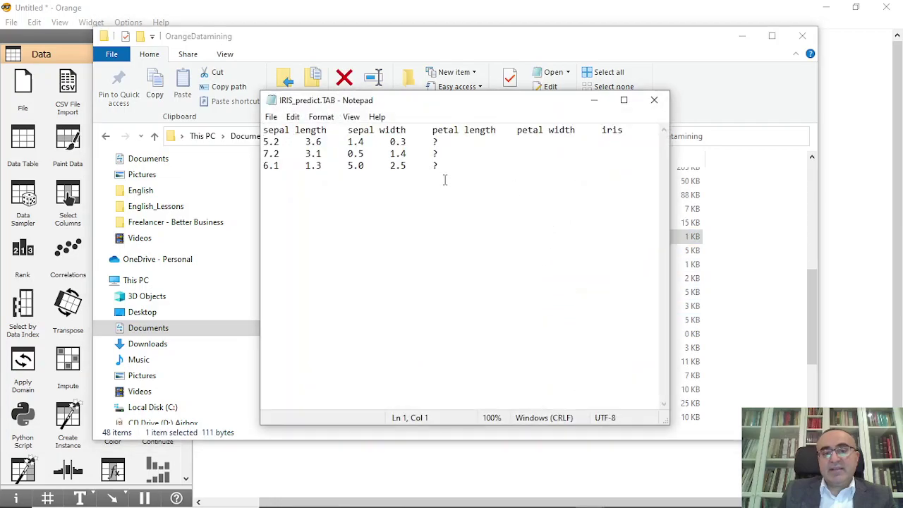
left_click_drag(421, 167, 232, 135)
left_click(293, 153)
left_click_drag(438, 165, 269, 141)
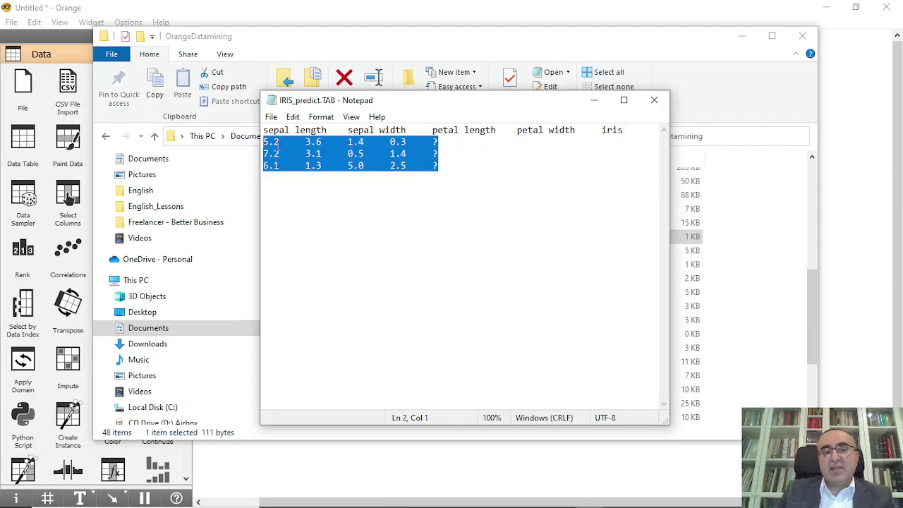
left_click(426, 175)
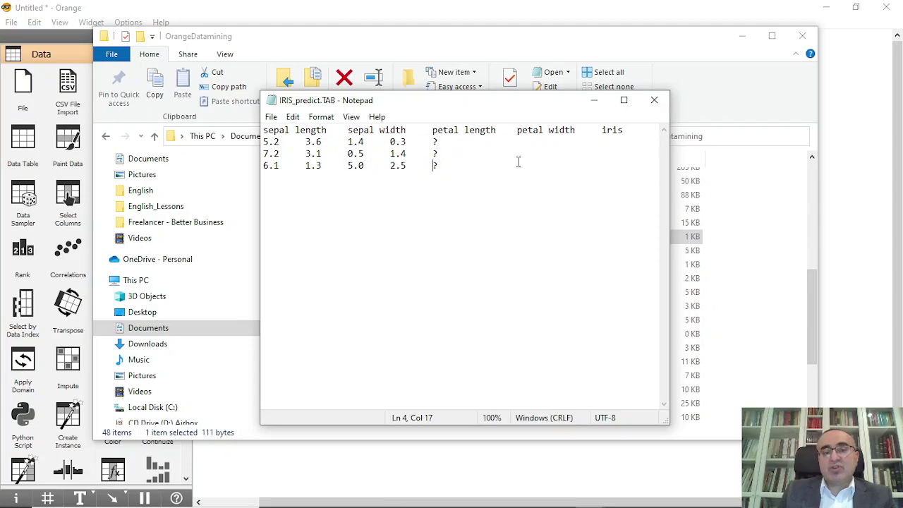
left_click(655, 103)
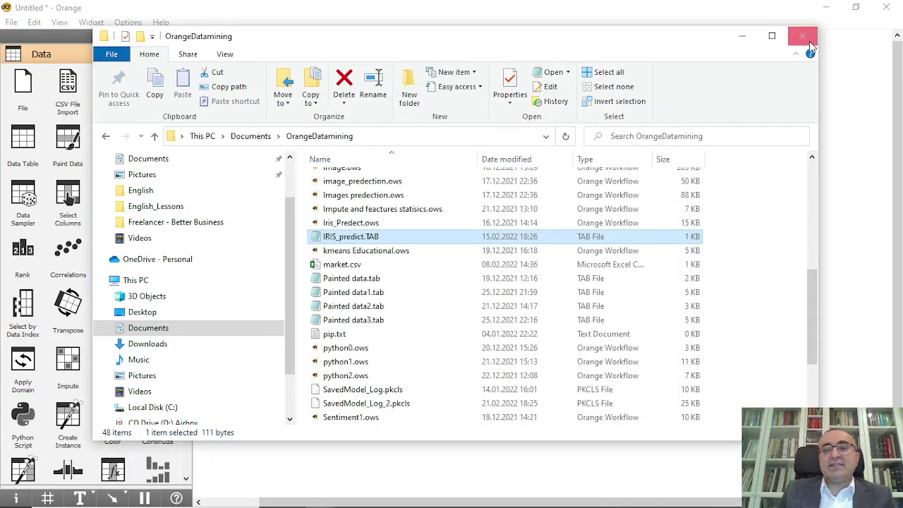
- Back in Orange, add a Load Model widget linked into Predictions
left_click(746, 42)
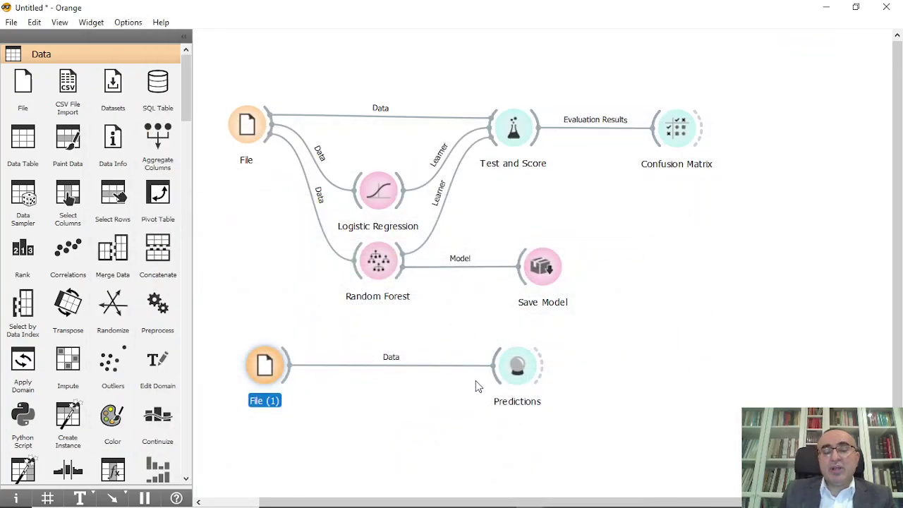
left_click_drag(499, 365, 406, 436)
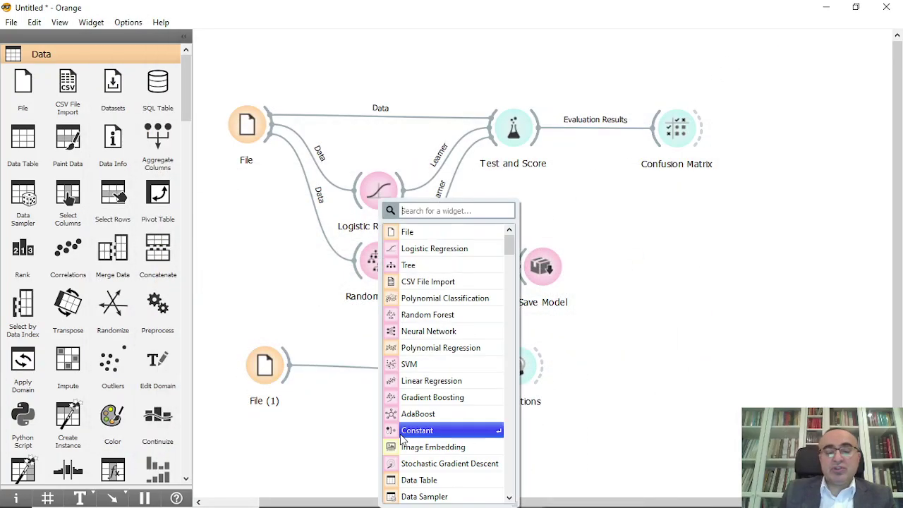
type("lo")
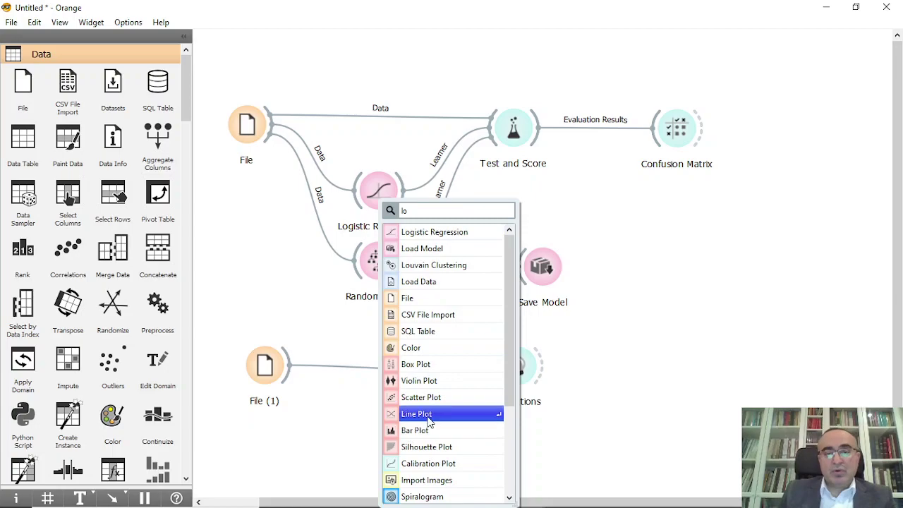
left_click(479, 248)
- Load SavedModel_Log_2.pkcls in Load Model as the predictor for Predictions
double_click(376, 433)
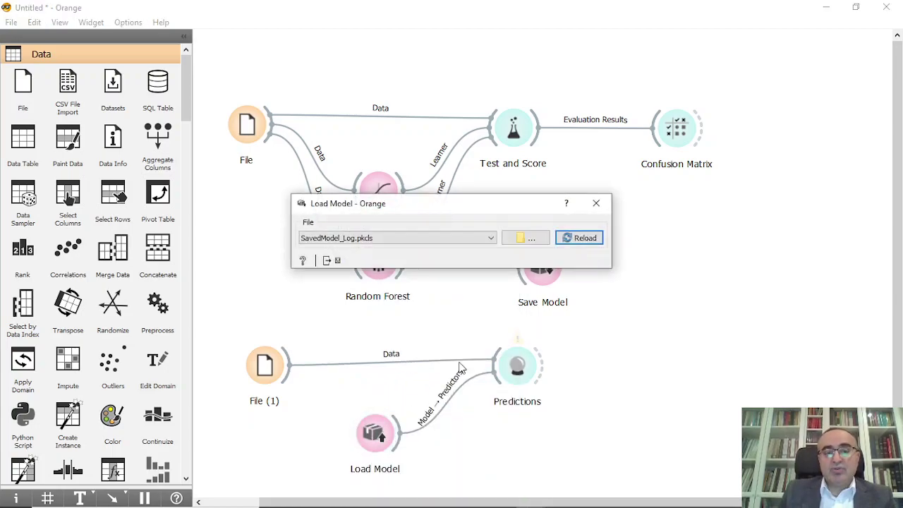
left_click(522, 240)
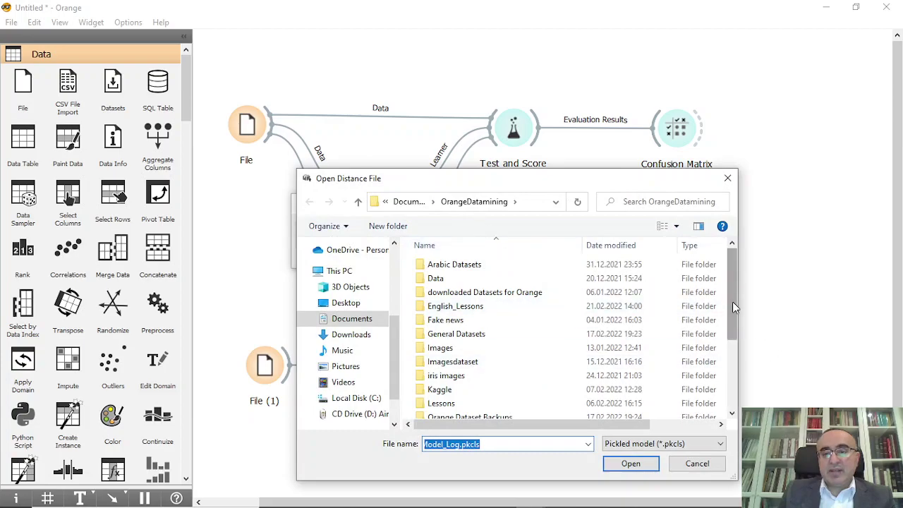
scroll(732, 301, "down", 3)
left_click(483, 418)
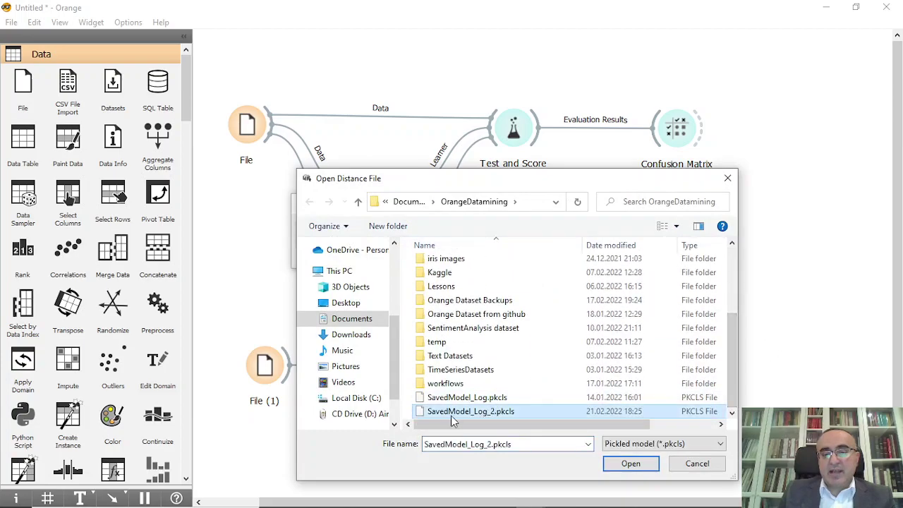
double_click(494, 418)
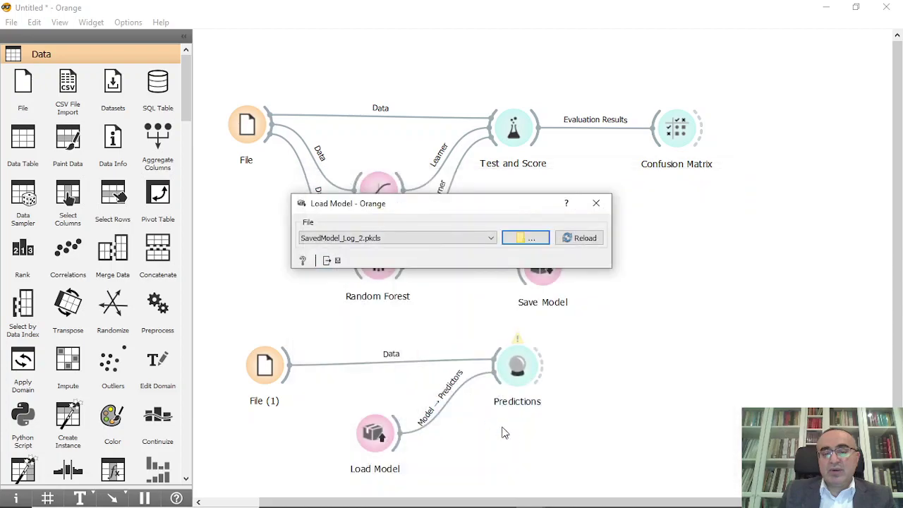
left_click(597, 204)
left_click_drag(517, 366, 535, 381)
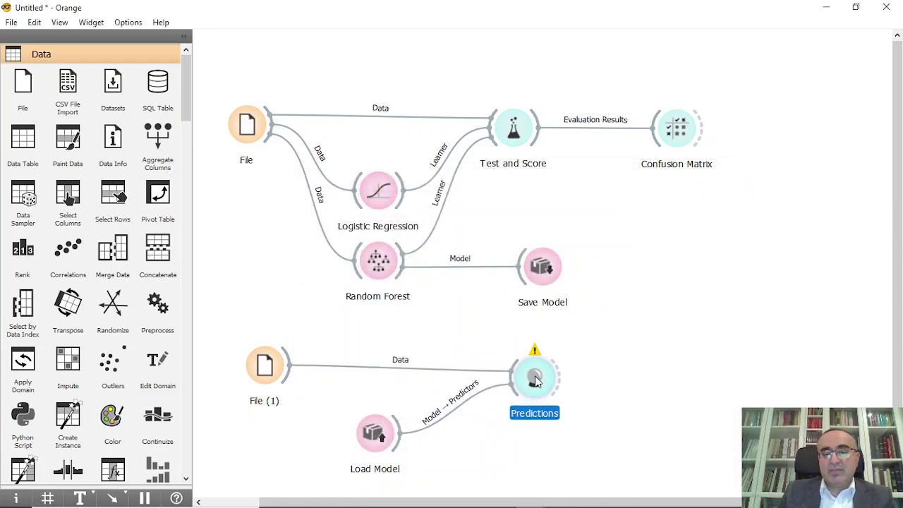
double_click(535, 381)
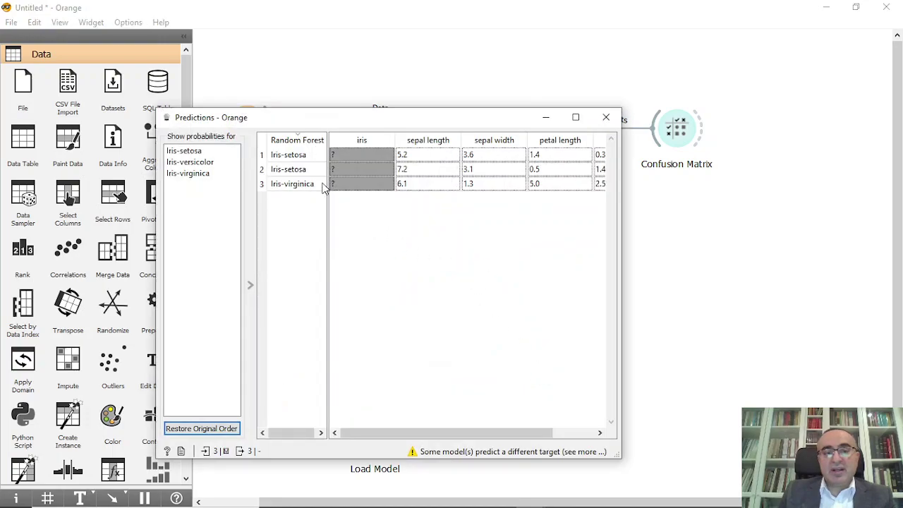
left_click(302, 157)
left_click(311, 171)
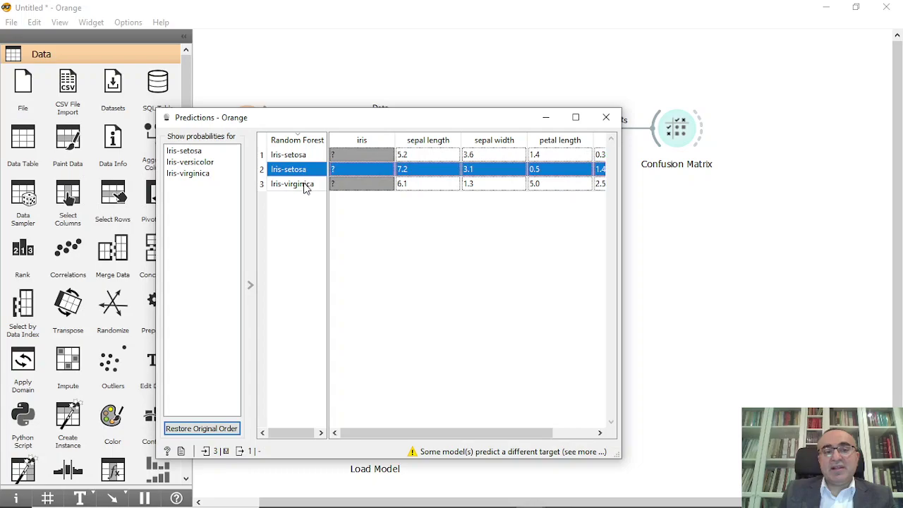
left_click(303, 185)
left_click(299, 171)
left_click(333, 156)
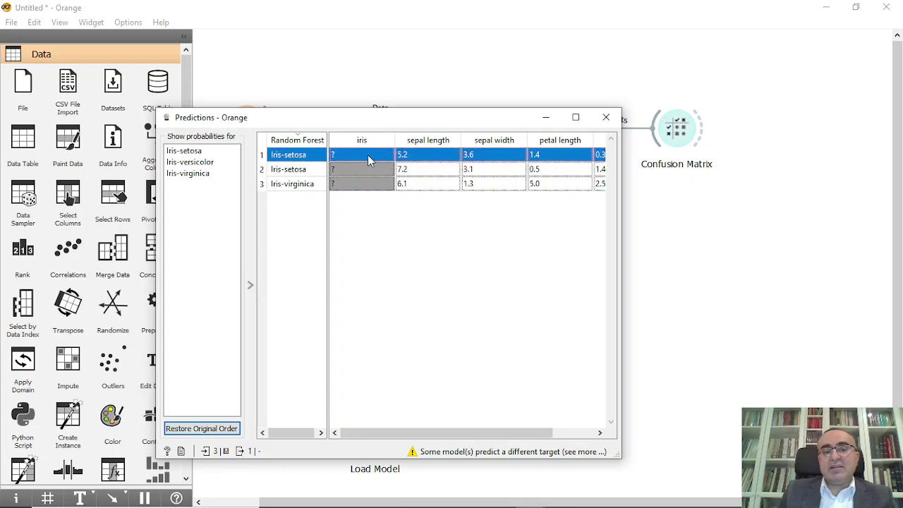
left_click(315, 186)
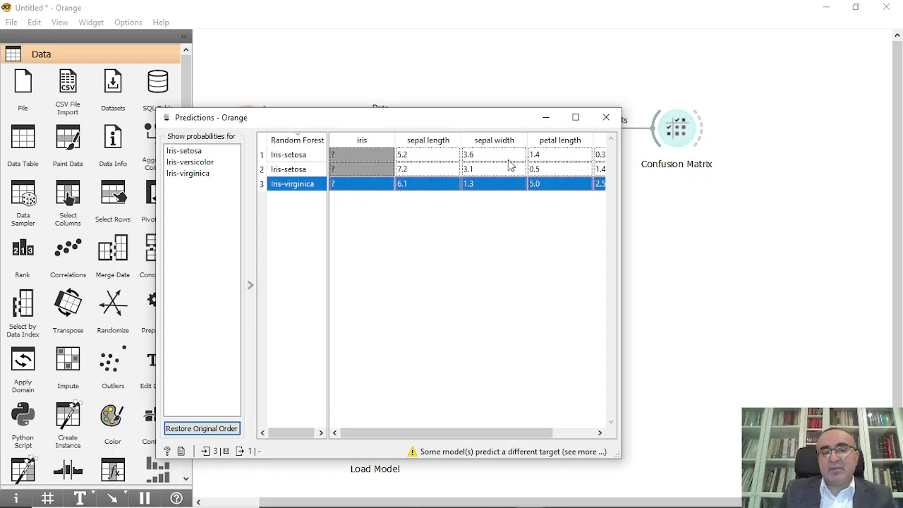
left_click(605, 117)
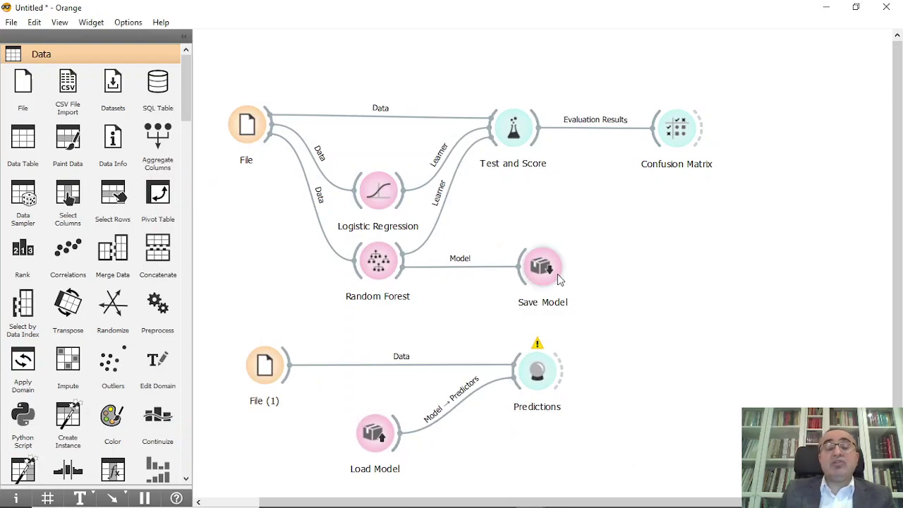
- Re-save the Random Forest model as SavedModel_Log_2.pkcls from Save Model
mouse_move(559, 275)
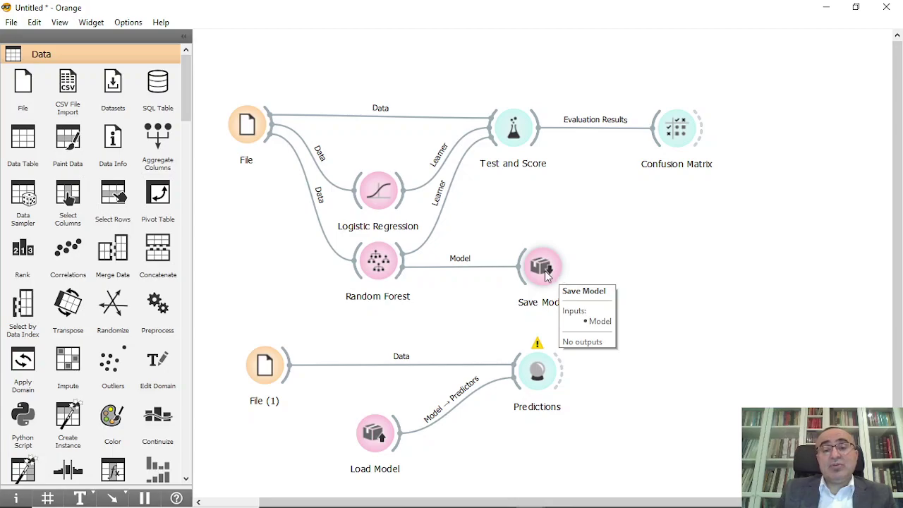
double_click(548, 273)
left_click(530, 247)
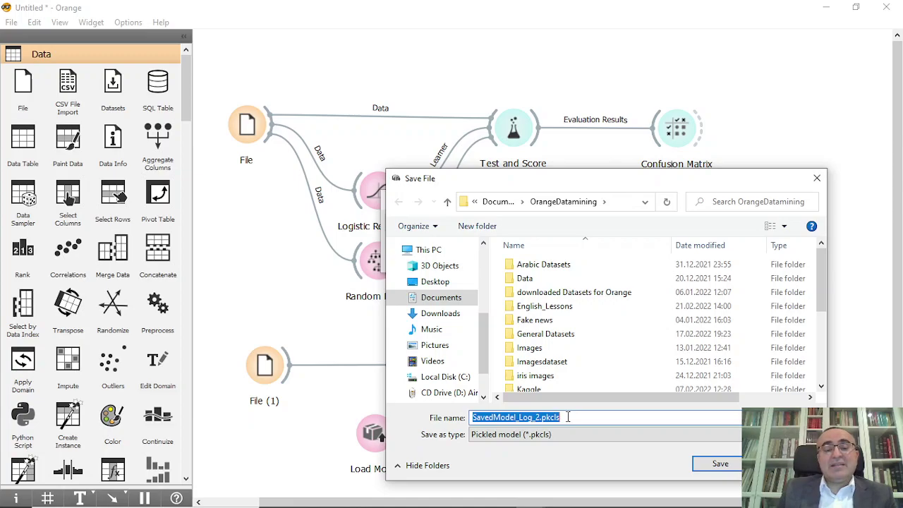
left_click(568, 417)
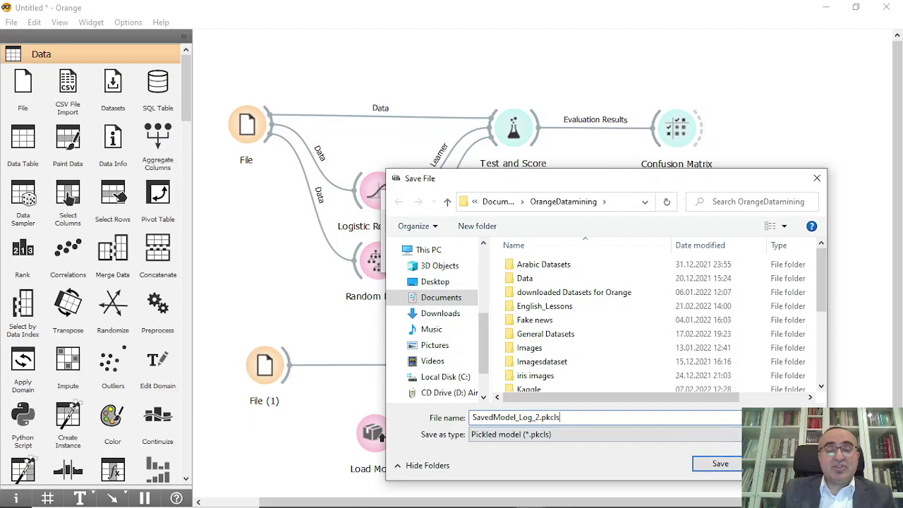
left_click(719, 464)
left_click(549, 199)
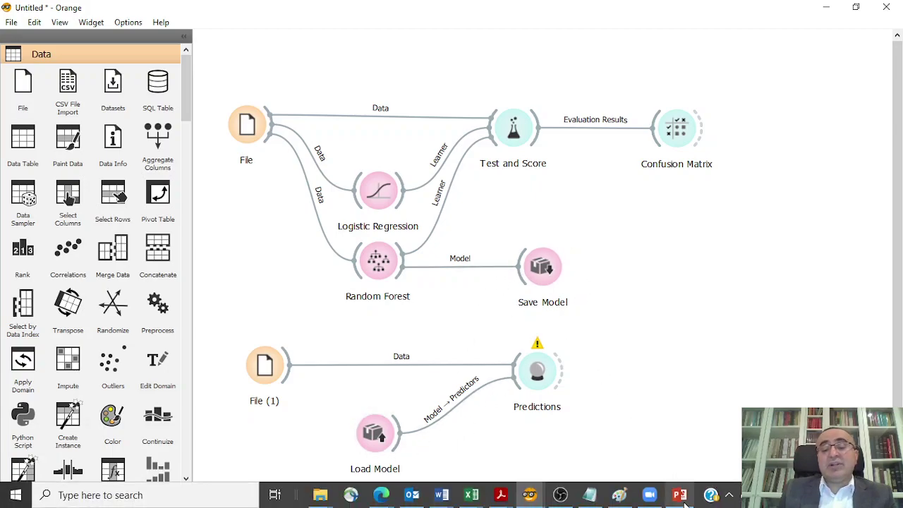
- Return to the '29 Save and Load Models' deck and show slide 2 with the Thank You note
left_click(682, 495)
left_click(70, 211)
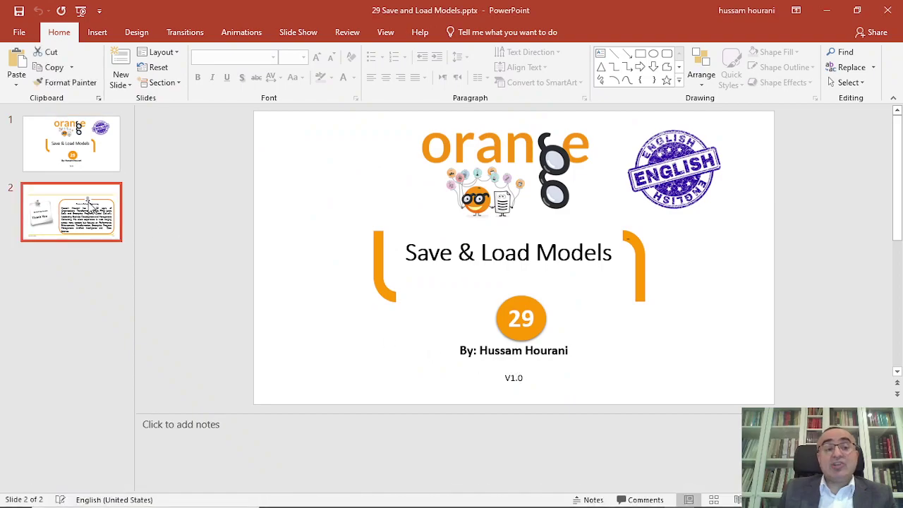